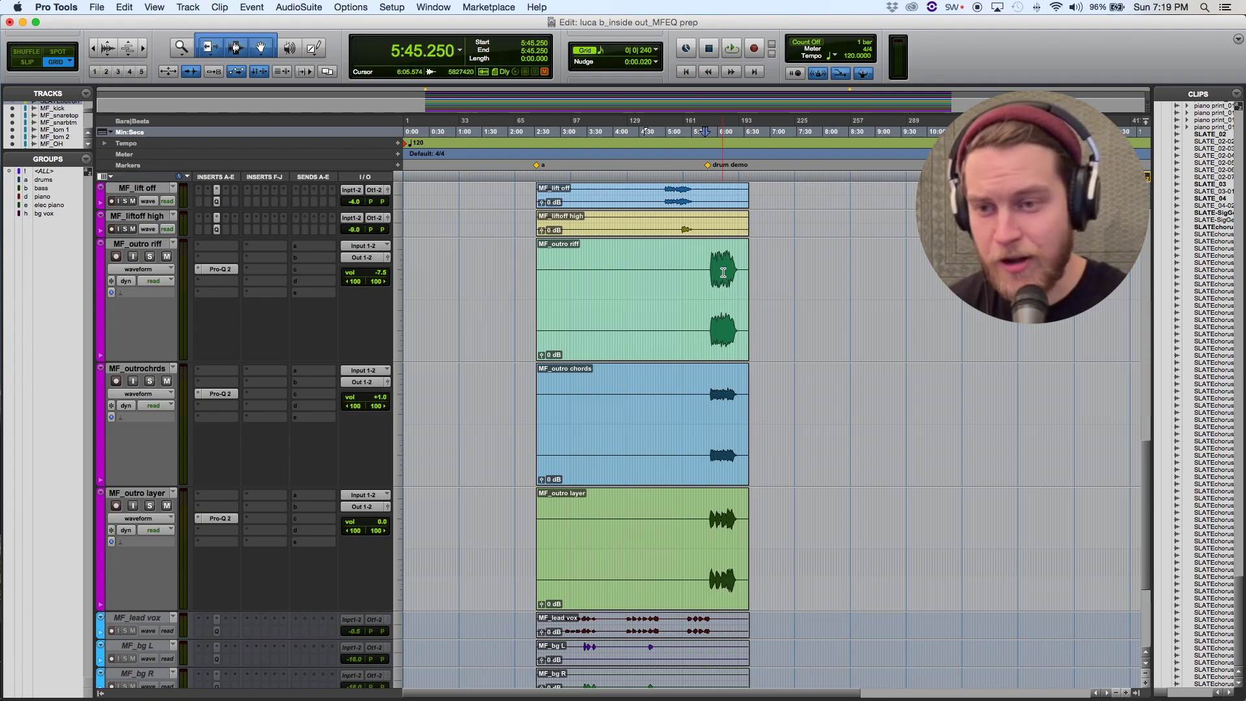
# Step: Zoom in on the outro and select the riff passage on MF_outro riff, playing it back to audition it
pyautogui.click(723, 272)
pyautogui.press('super+bracketright')
pyautogui.press('super+bracketright')
pyautogui.press('super+bracketright')
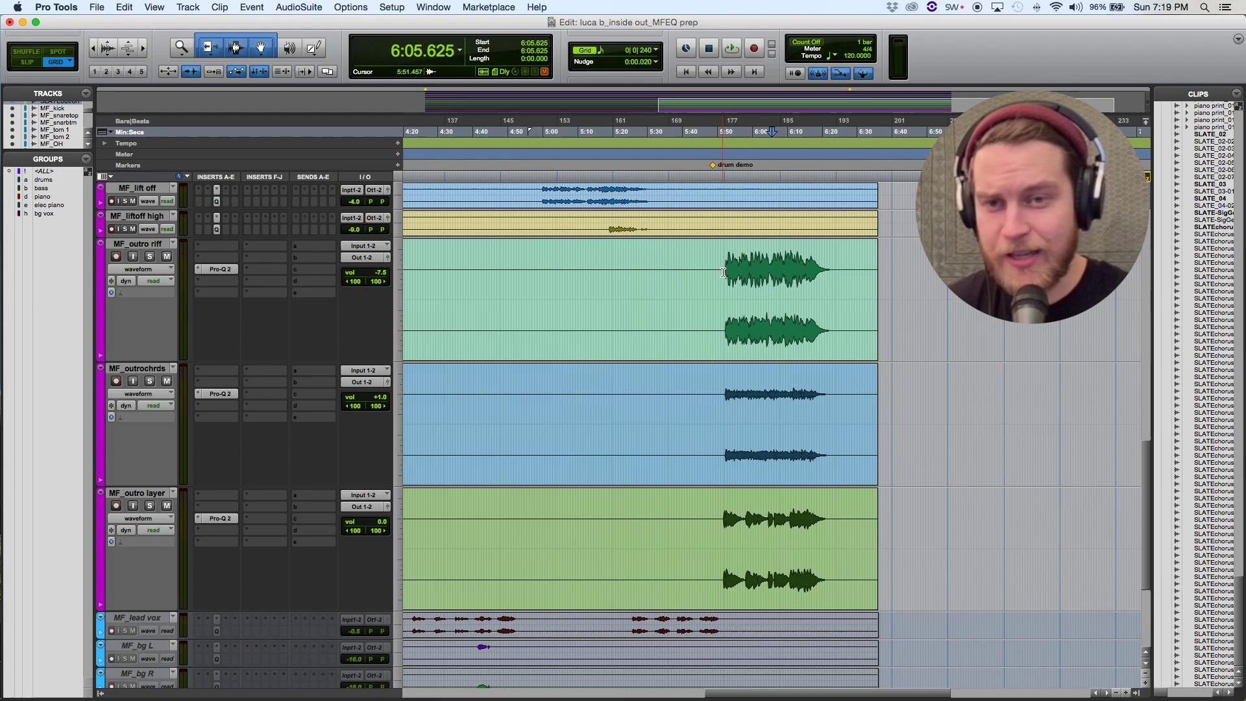
pyautogui.moveTo(678, 276); pyautogui.dragTo(894, 283)
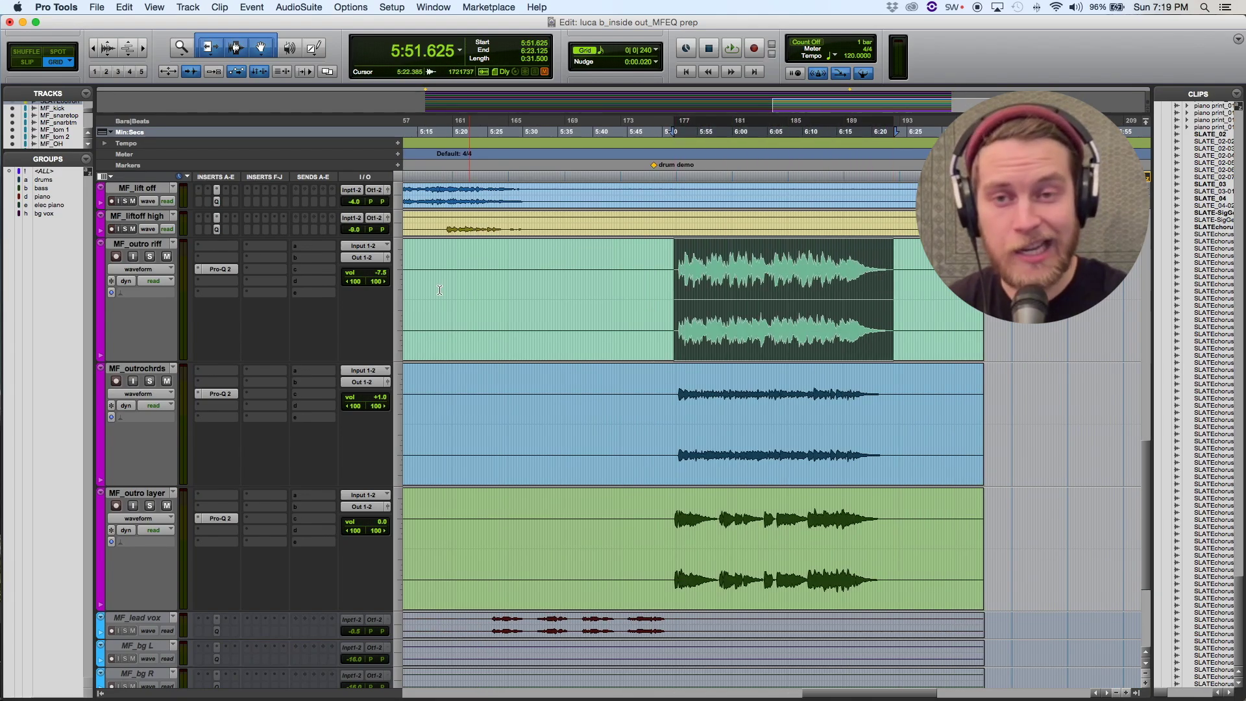
pyautogui.press('space')
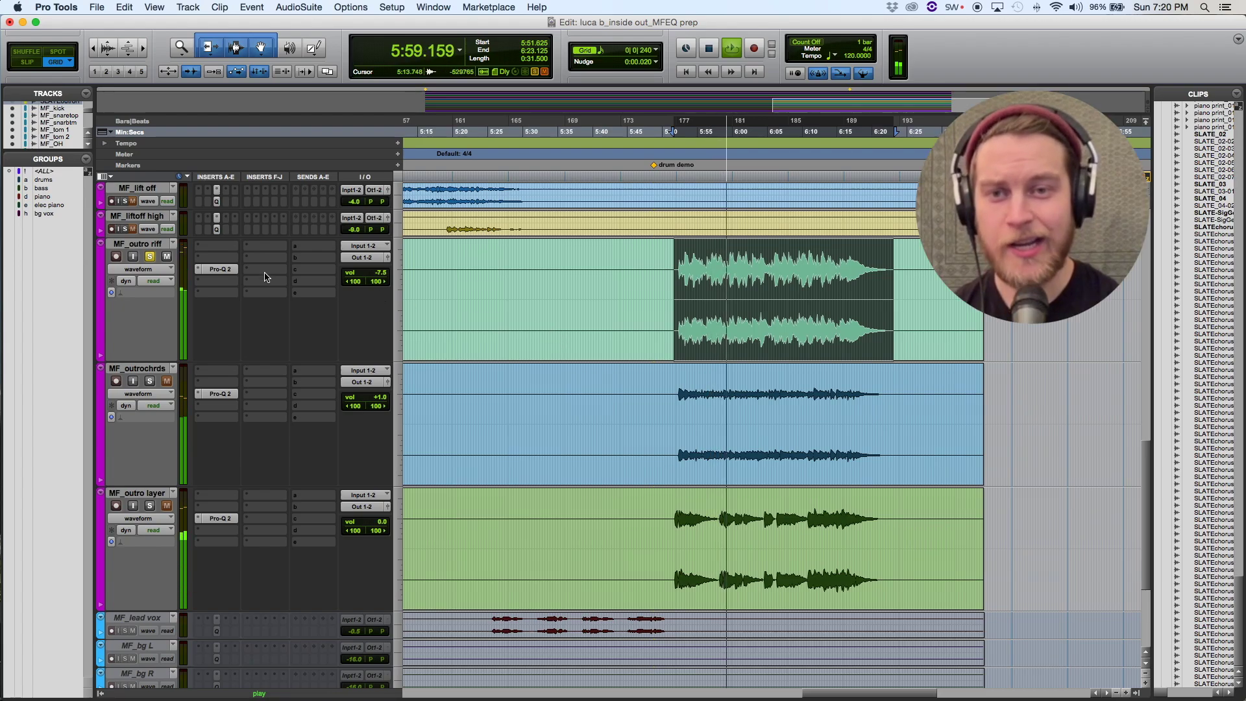
pyautogui.press('space')
# Step: Play the outro from 5:51.500, toggling solo on MF_outro riff to compare the riff alone with the full mix
pyautogui.click(673, 279)
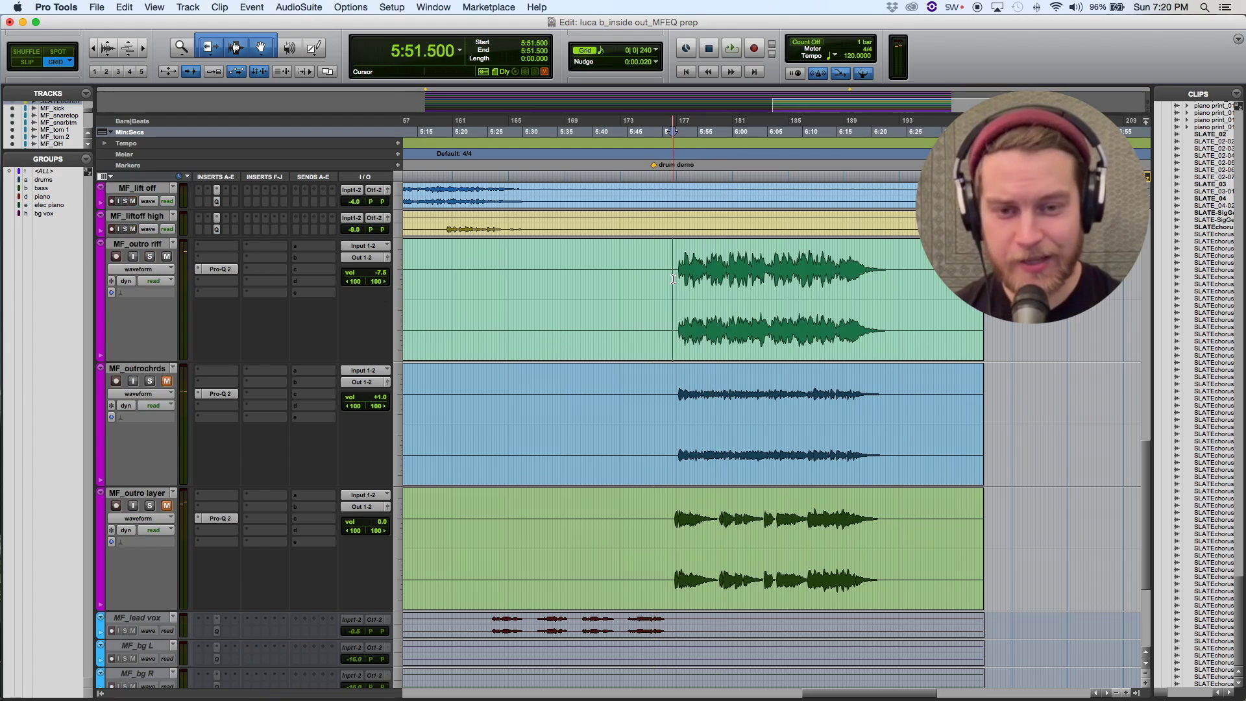
pyautogui.press('space')
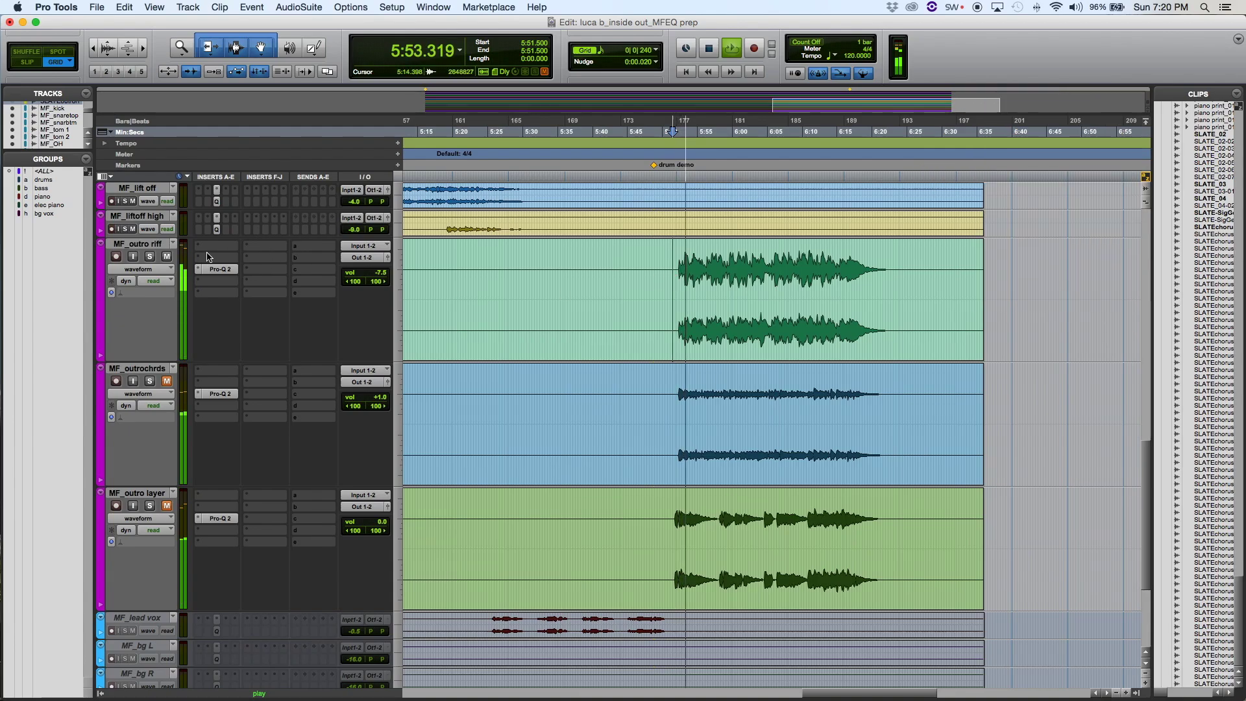
pyautogui.click(150, 257)
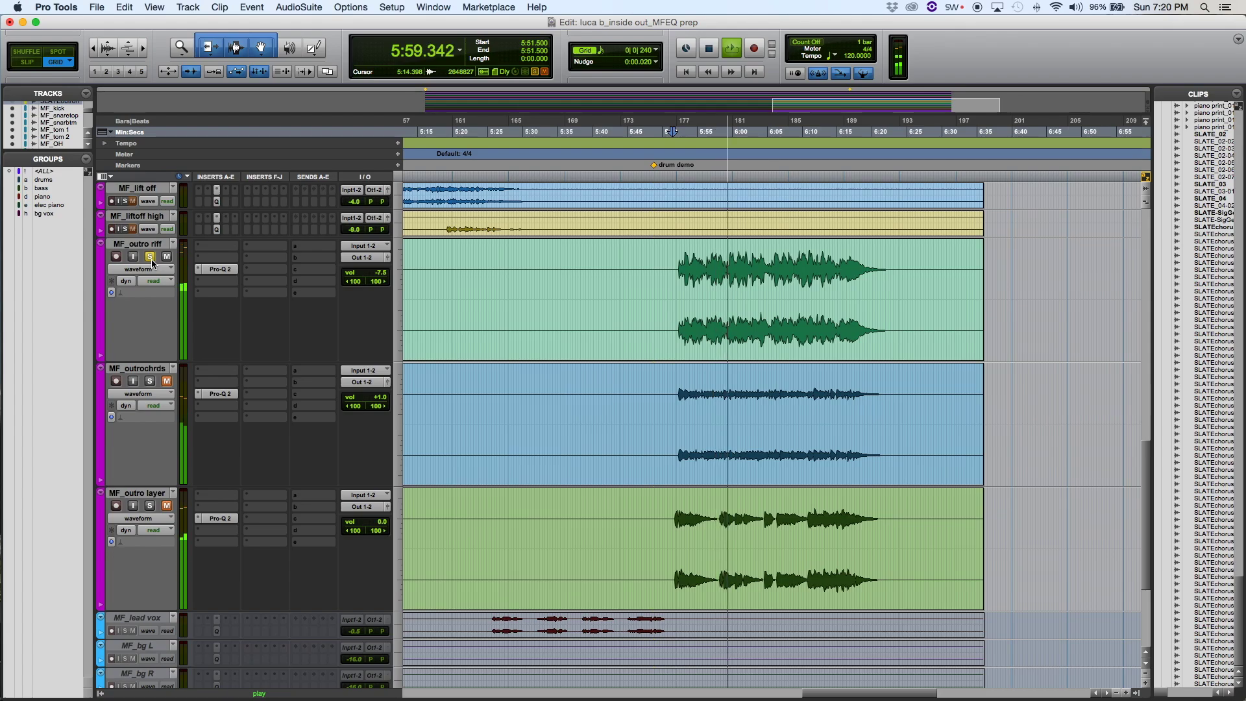
pyautogui.click(151, 258)
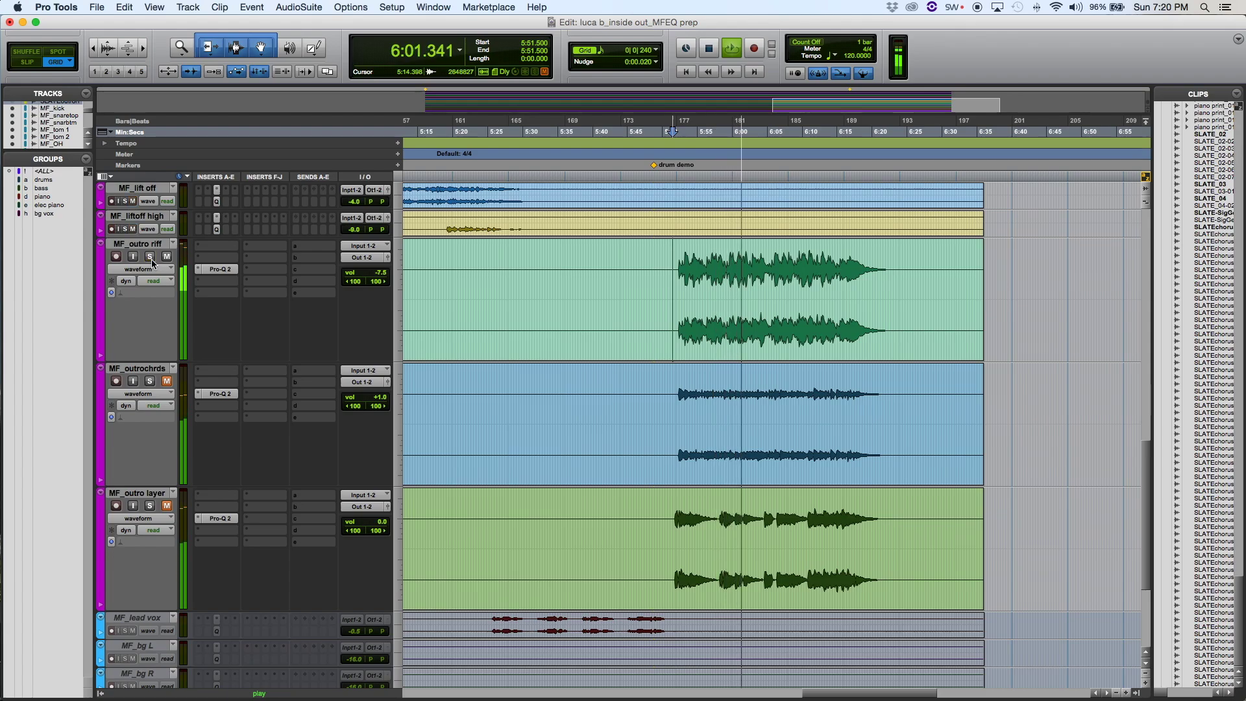
# Step: Open the Pro-Q 2 on MF_outro riff and audition the frequency range of its 522 Hz band in isolation during playback
pyautogui.click(212, 269)
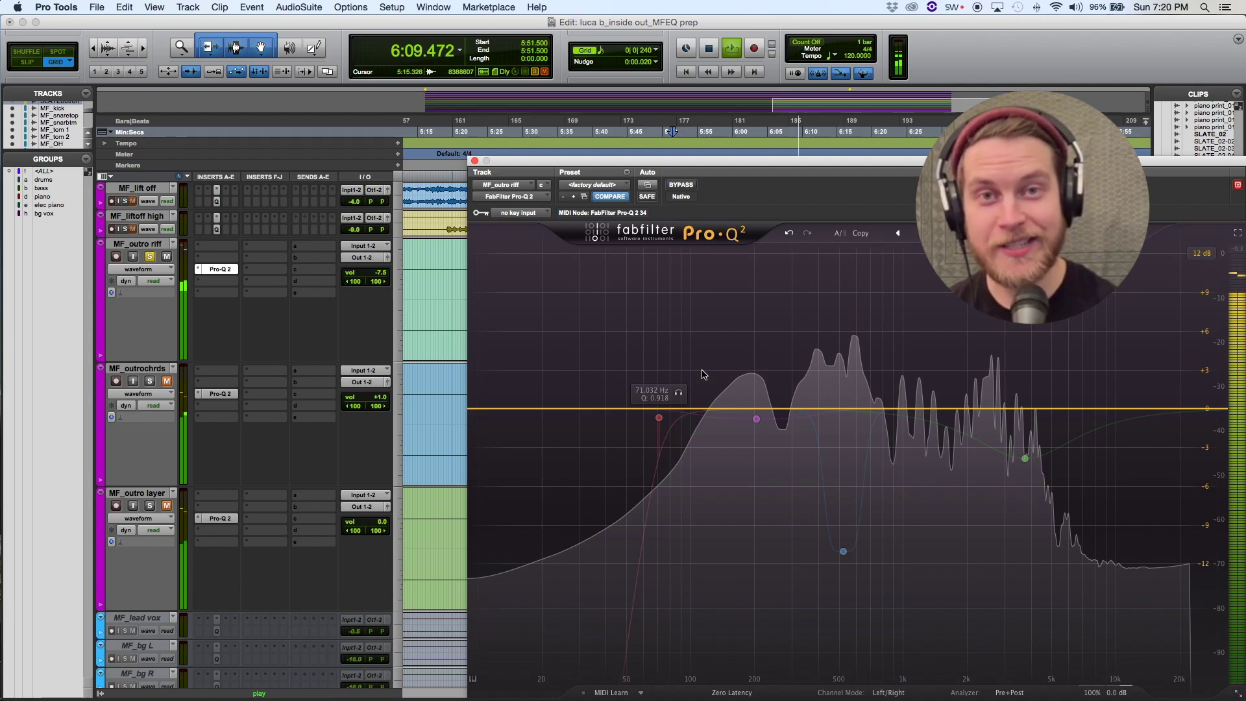
pyautogui.moveTo(850, 535)
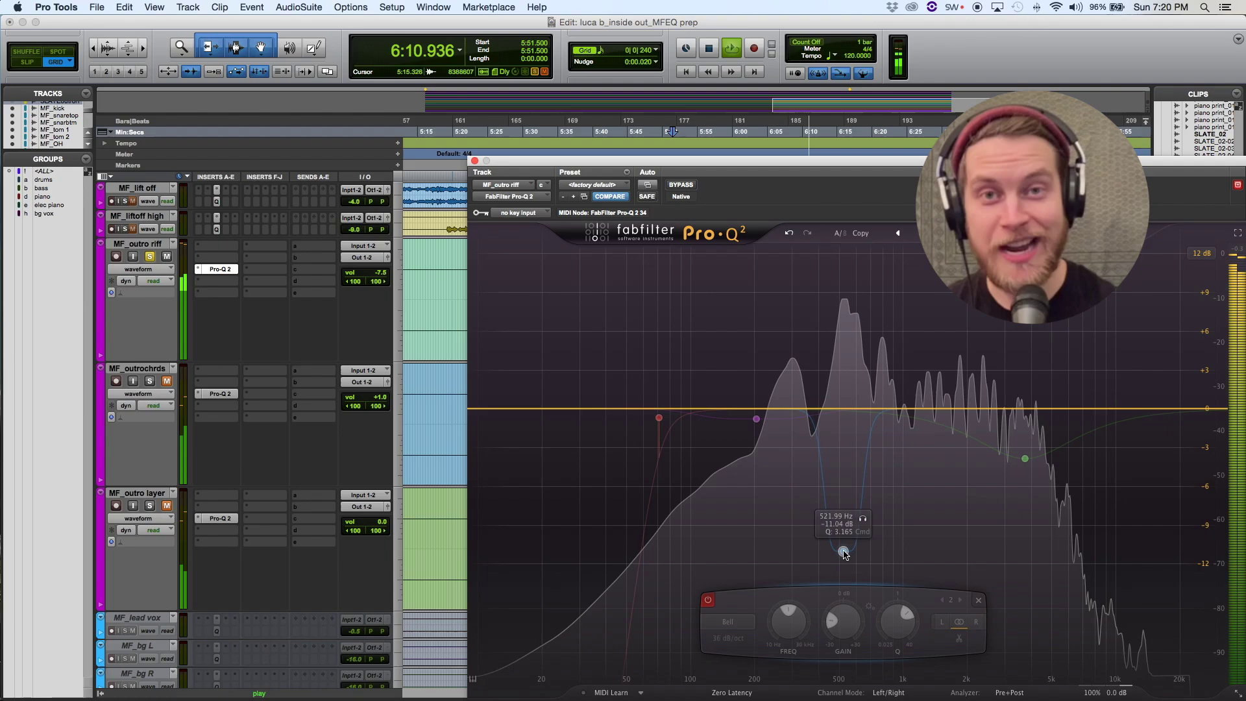
pyautogui.click(862, 519)
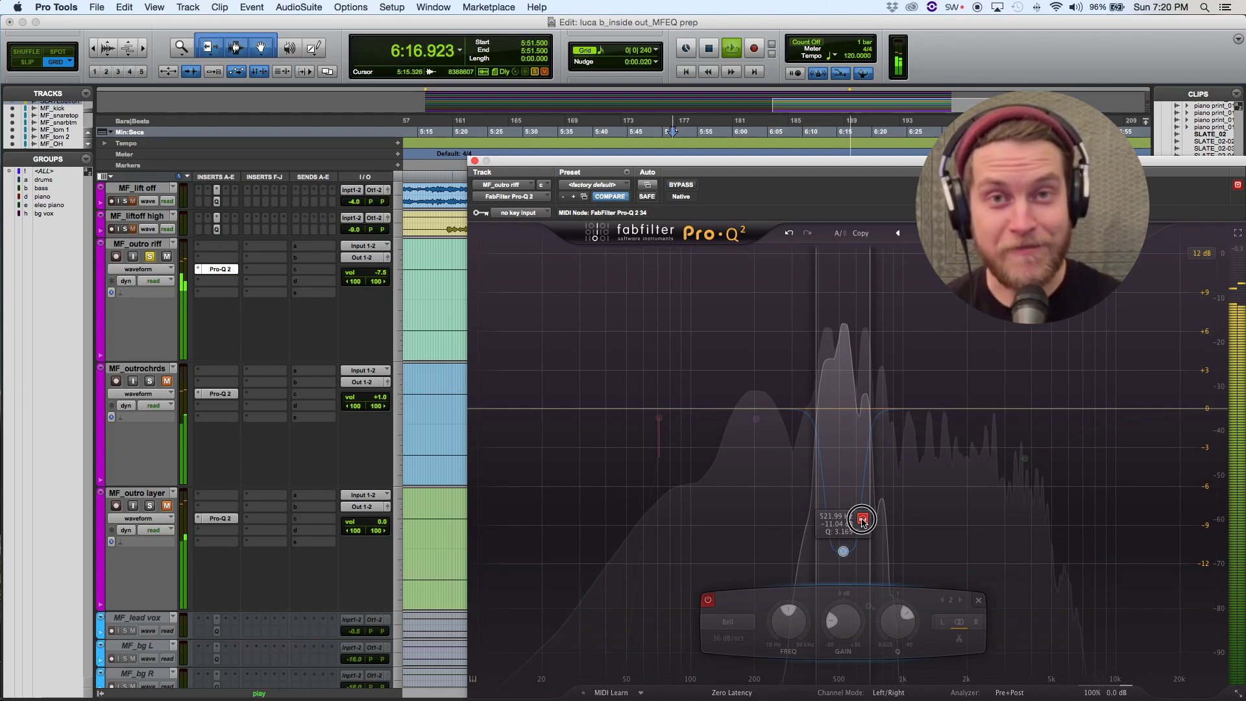
pyautogui.moveTo(863, 519); pyautogui.dragTo(863, 519)
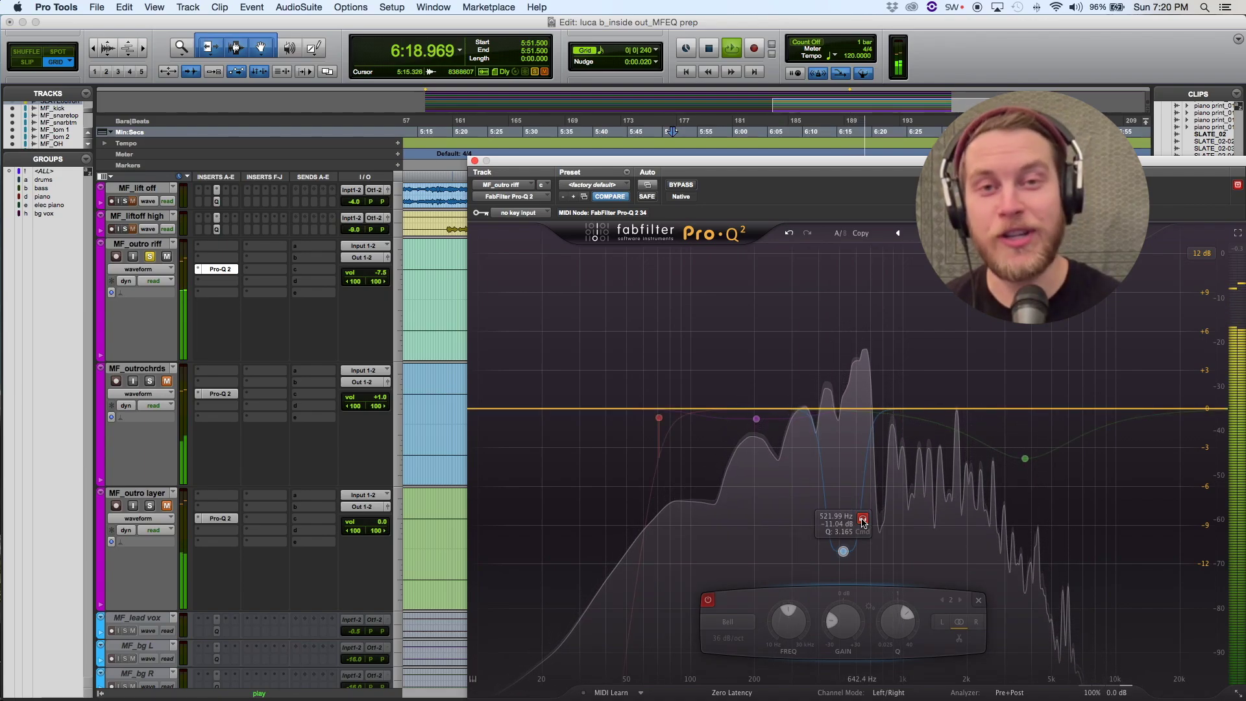
pyautogui.press('space')
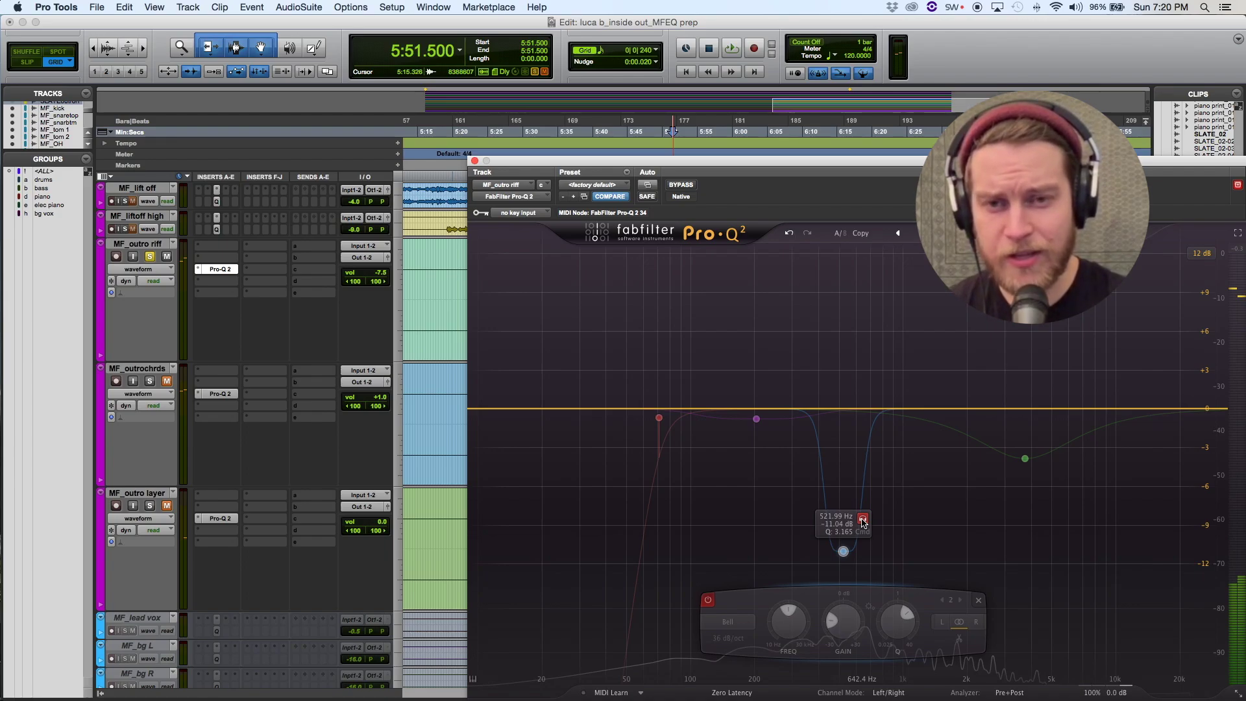
pyautogui.press('space')
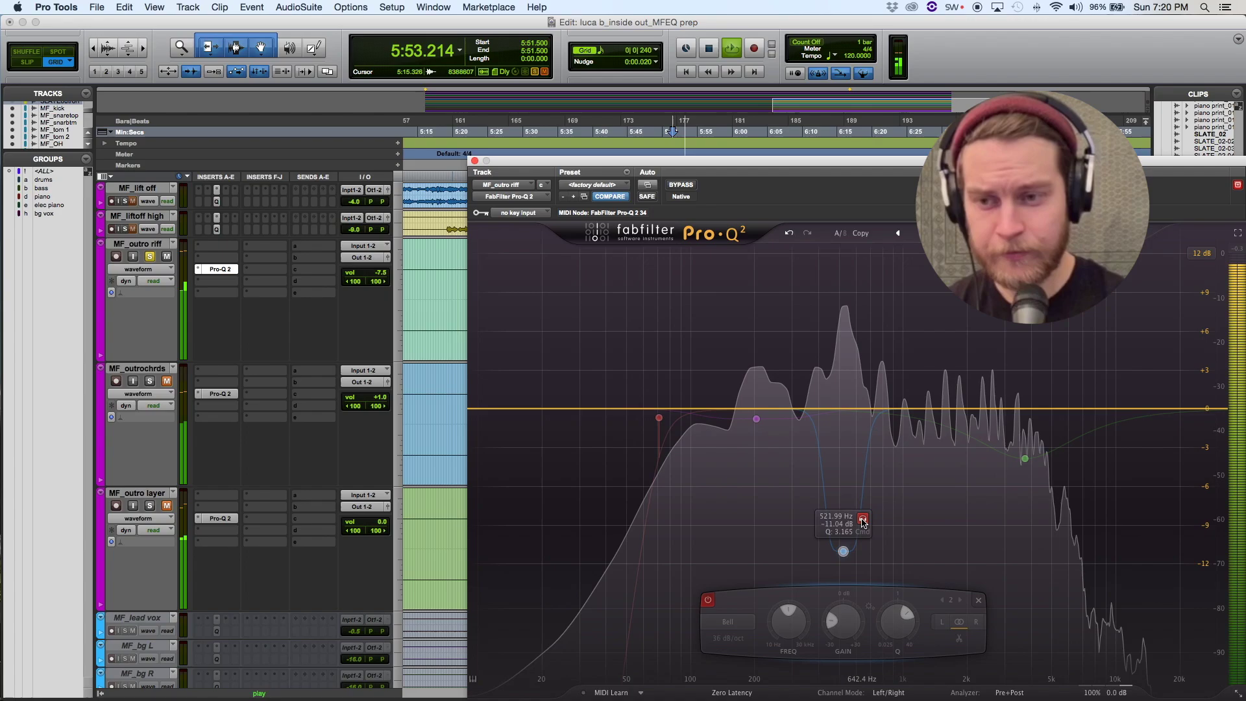
pyautogui.moveTo(863, 522); pyautogui.dragTo(862, 523)
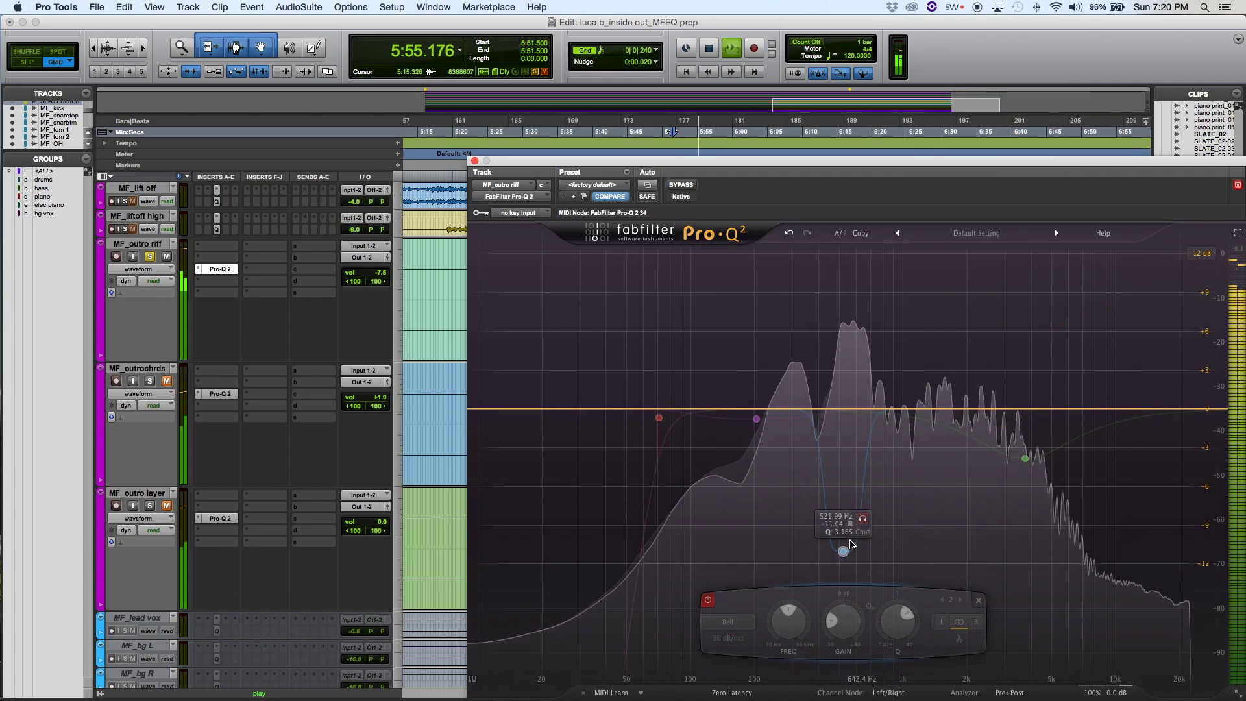
# Step: Enable the 522 Hz bell cut of -11.04 dB, switching it off and on during playback to compare
pyautogui.click(708, 600)
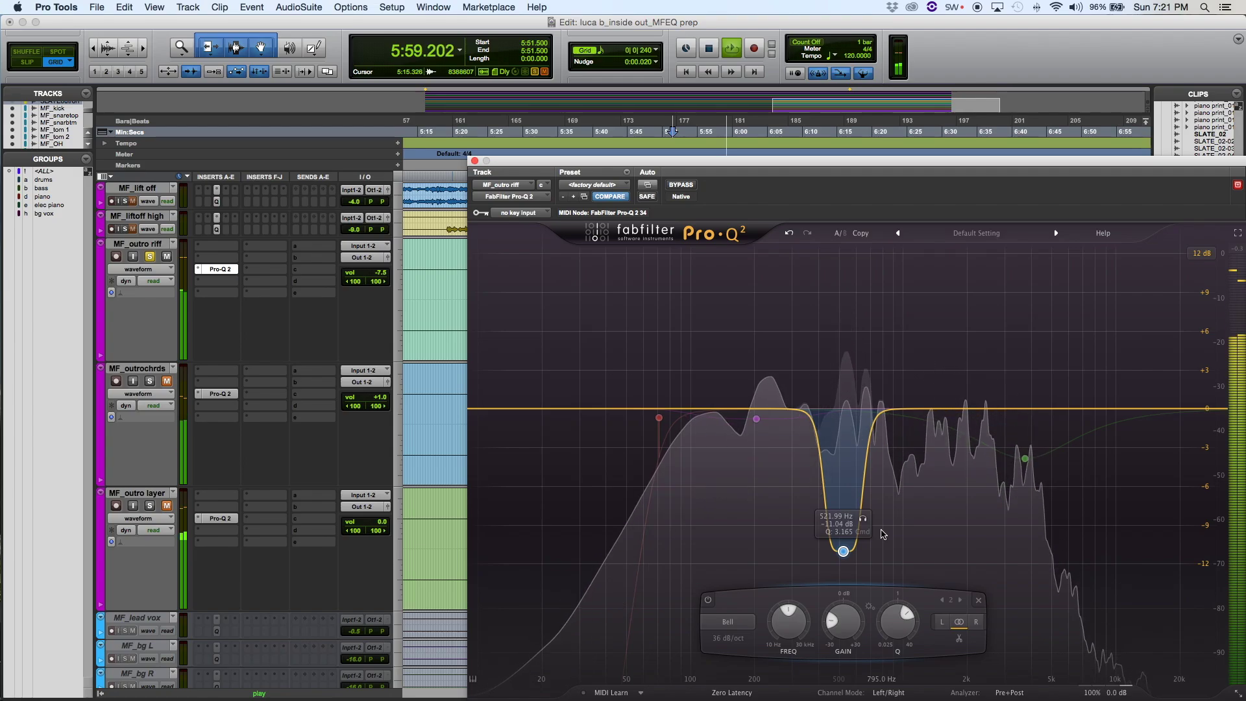
pyautogui.click(709, 601)
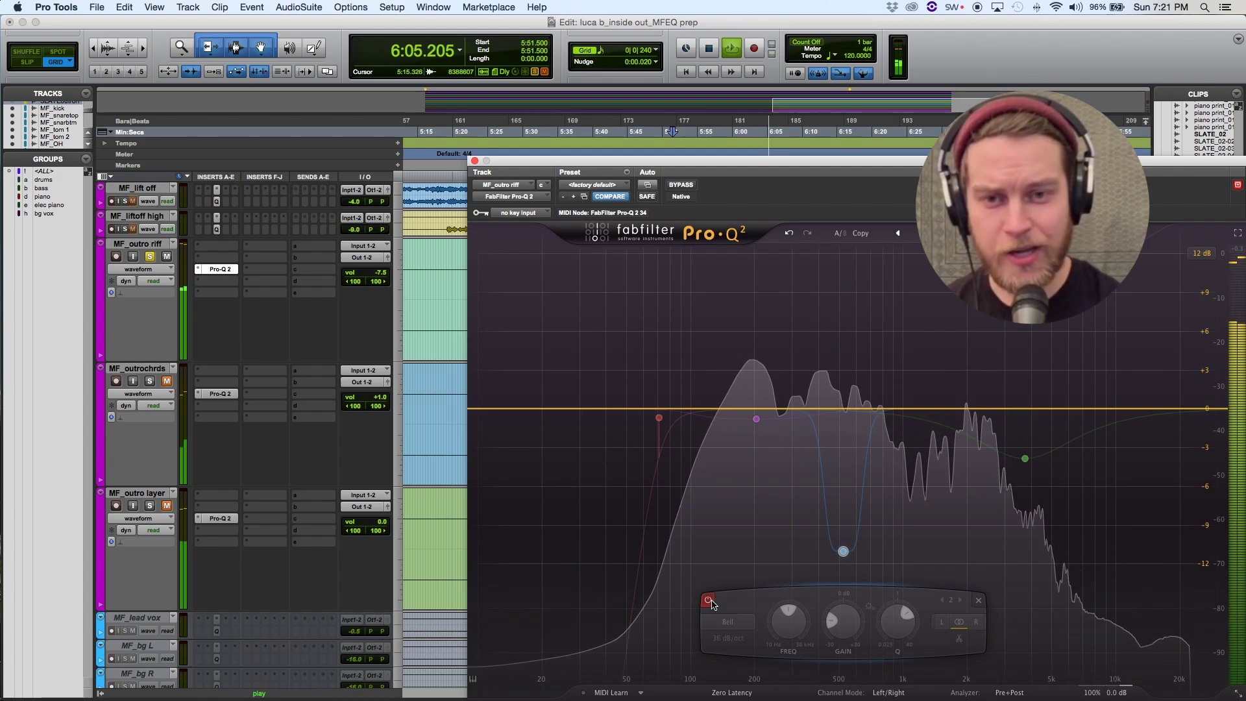
pyautogui.click(711, 602)
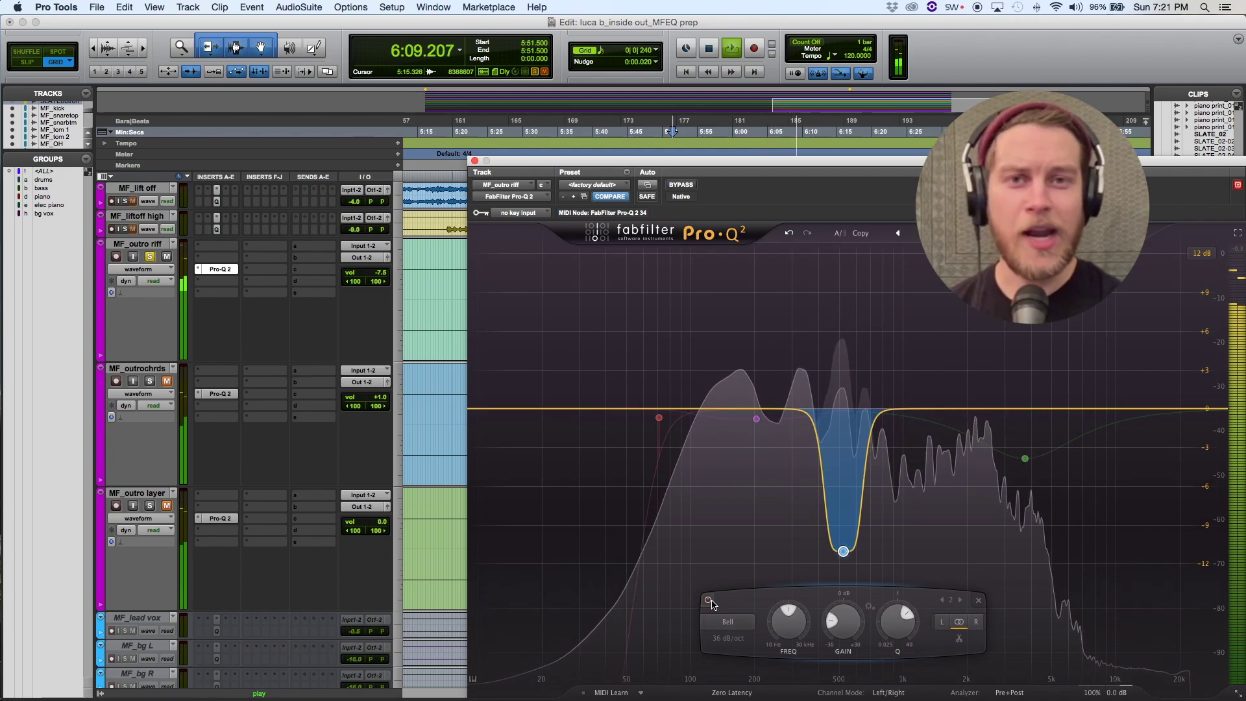
pyautogui.click(709, 600)
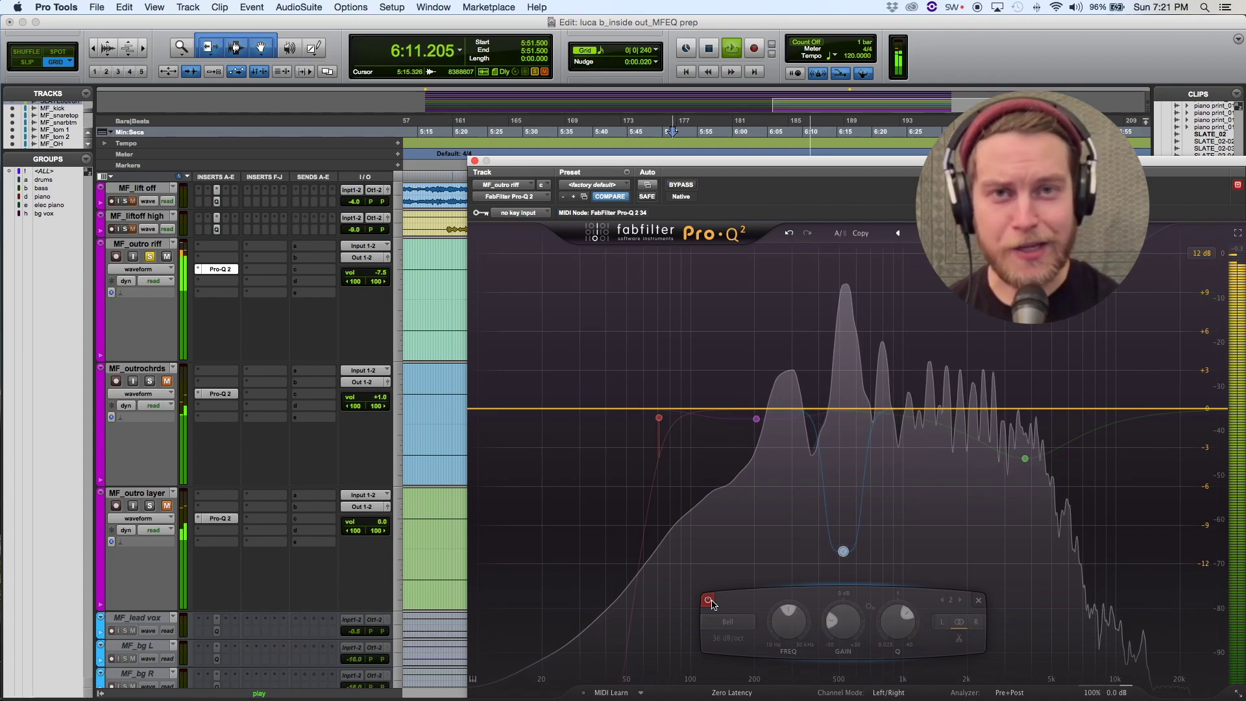
pyautogui.click(709, 600)
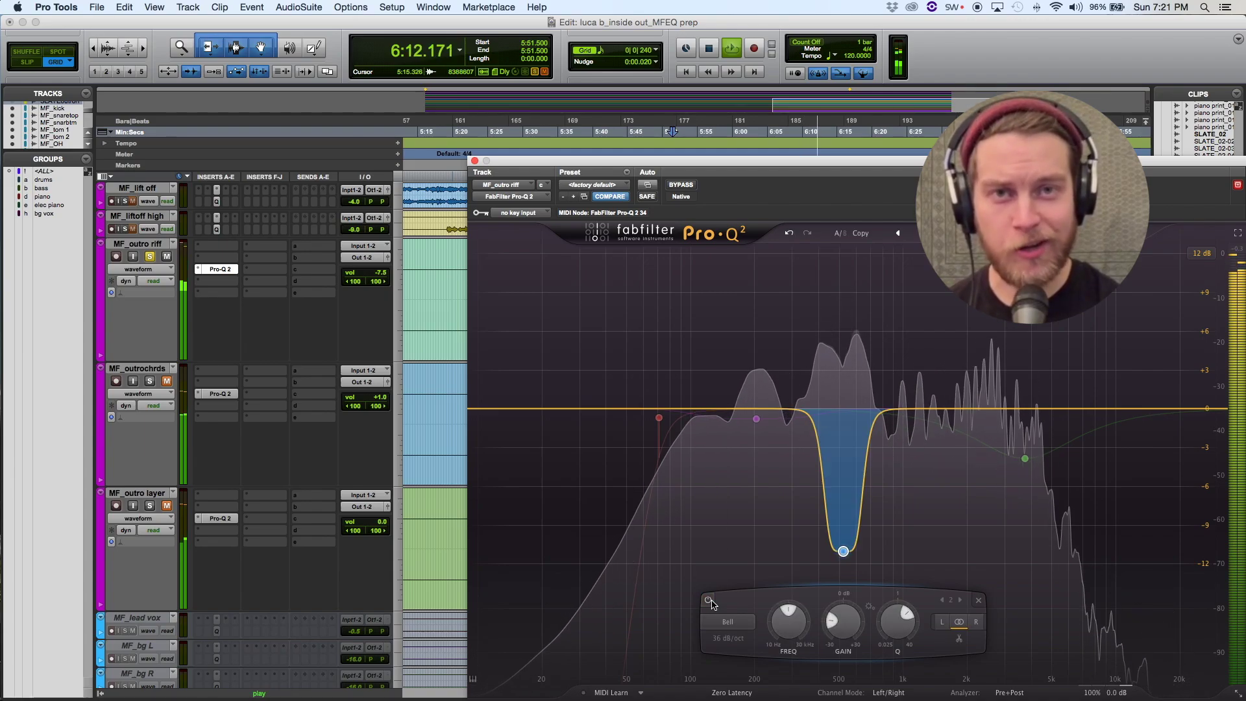
# Step: Audition and enable the bell cuts at 3727 Hz (-3.85 dB) and 203 Hz (-0.80 dB)
pyautogui.click(1025, 458)
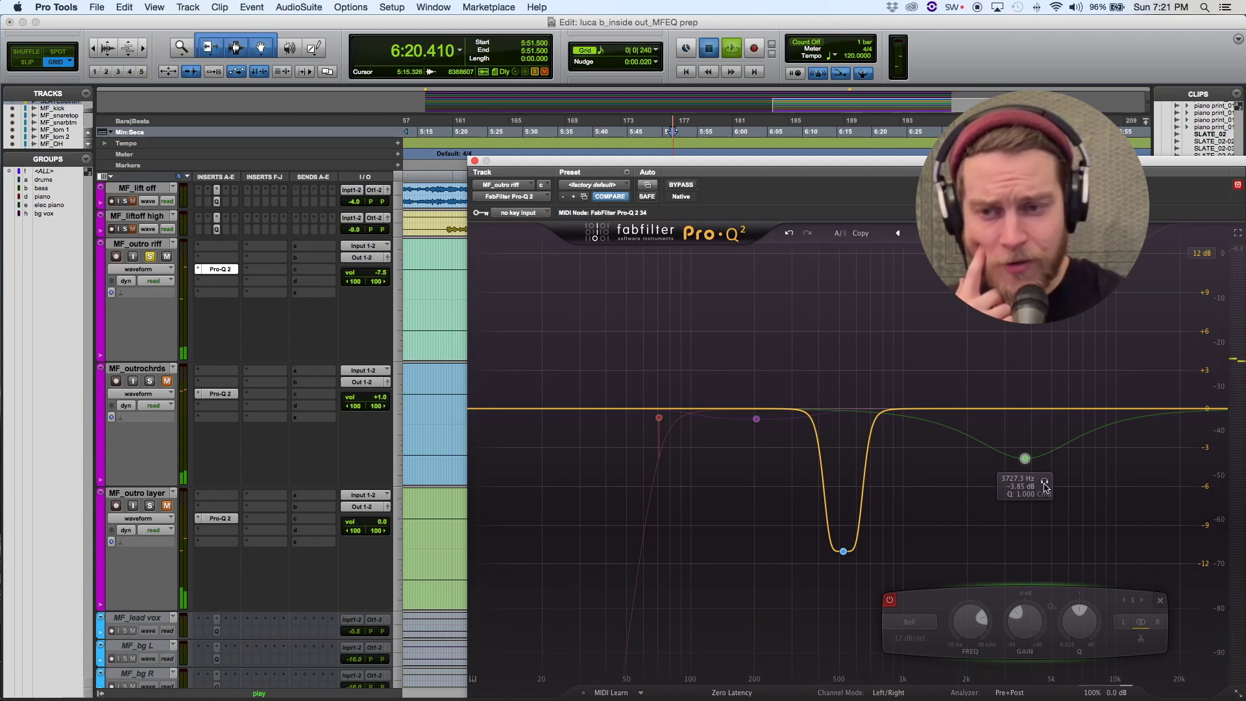
pyautogui.press('space')
pyautogui.click(1044, 482)
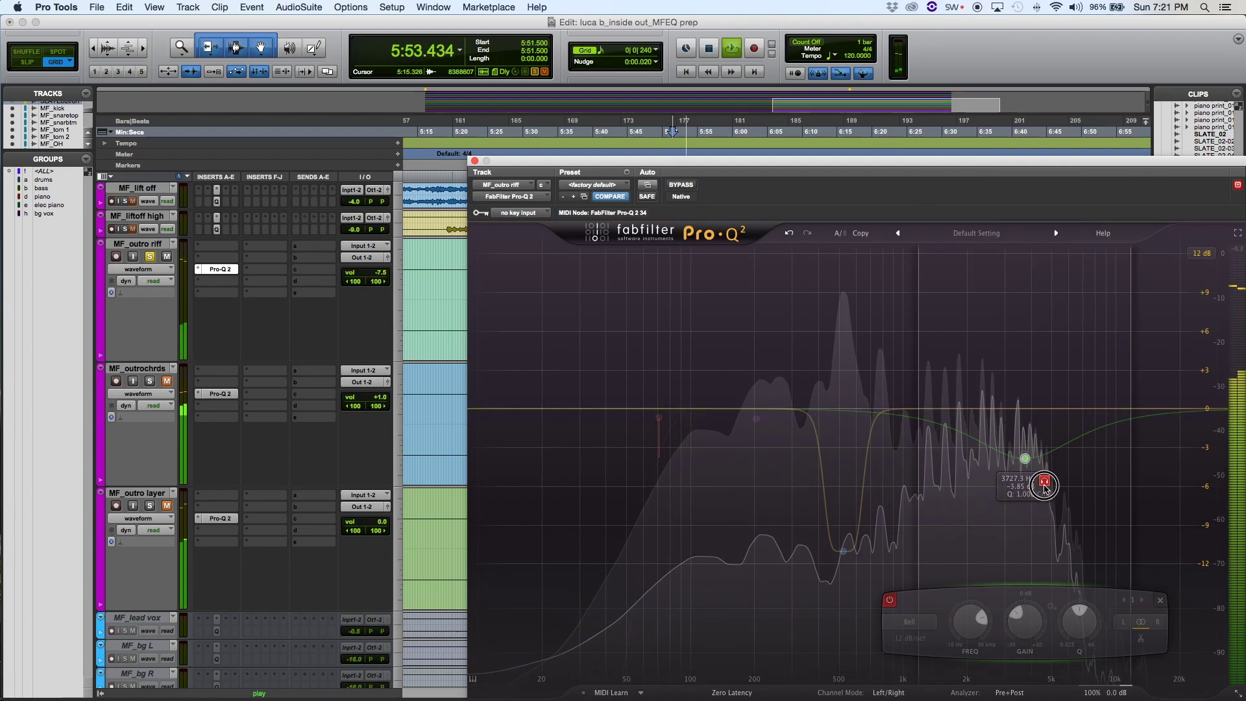
pyautogui.moveTo(1044, 486); pyautogui.dragTo(1045, 488)
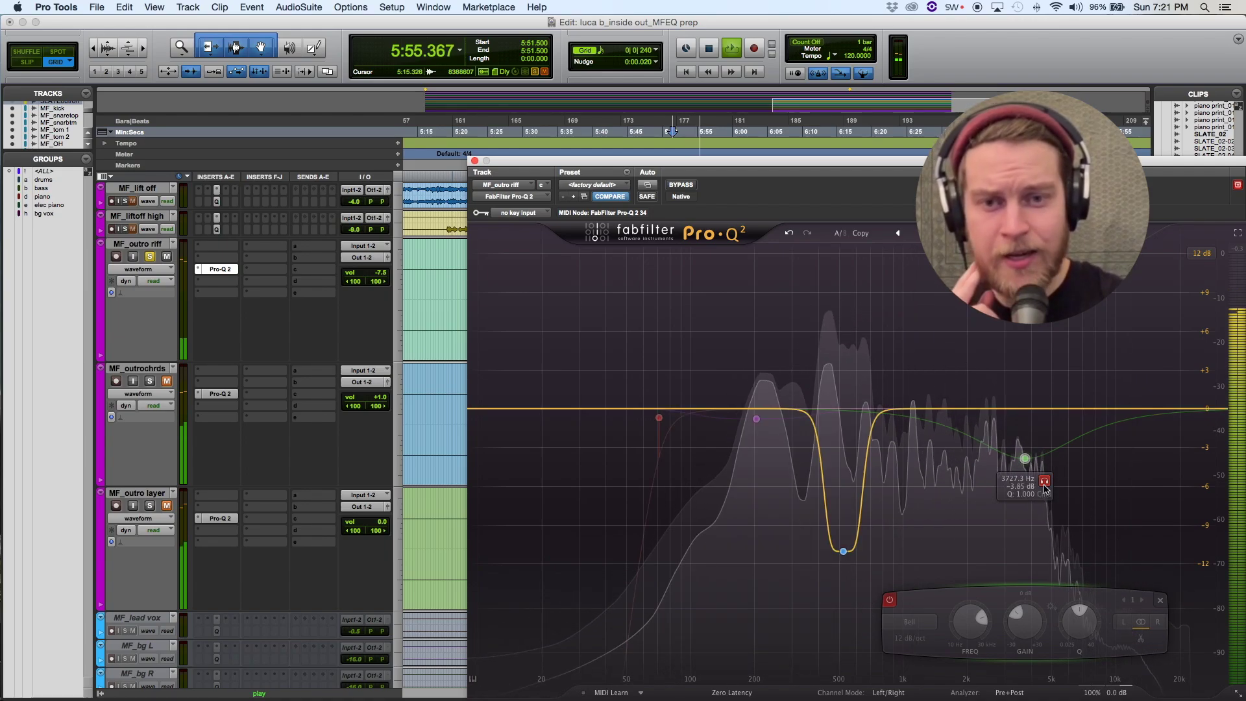
pyautogui.click(891, 603)
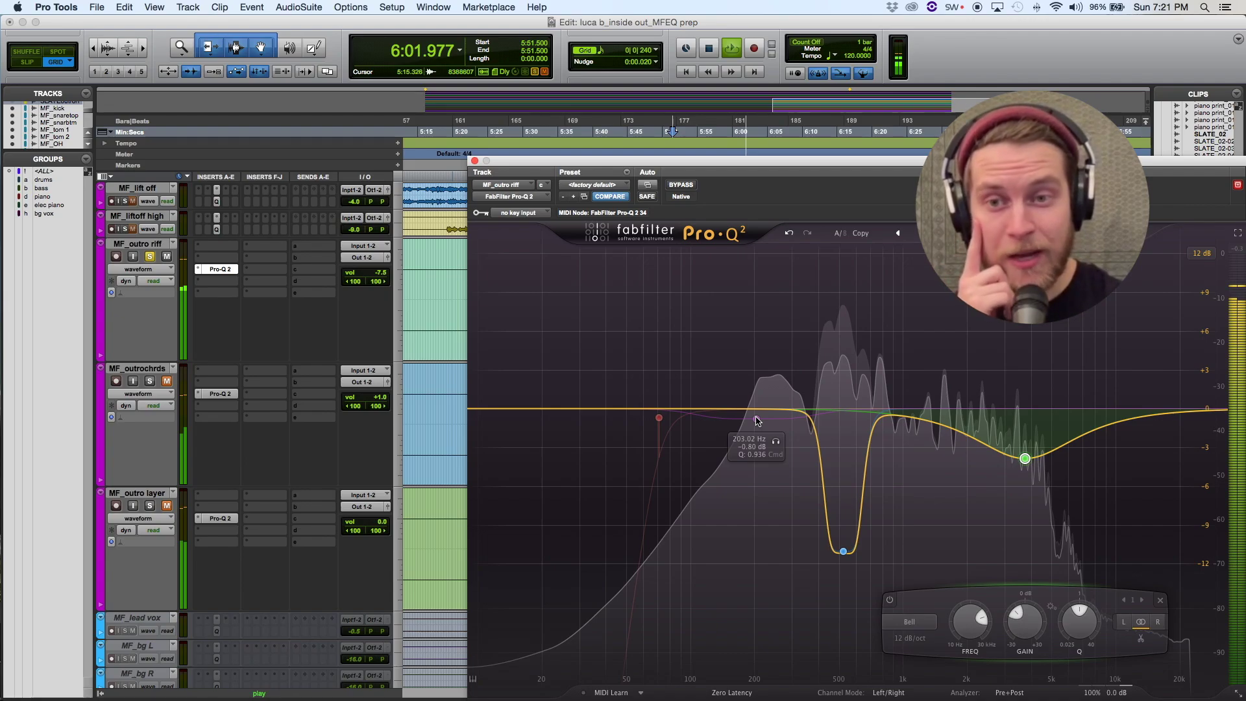
pyautogui.click(775, 442)
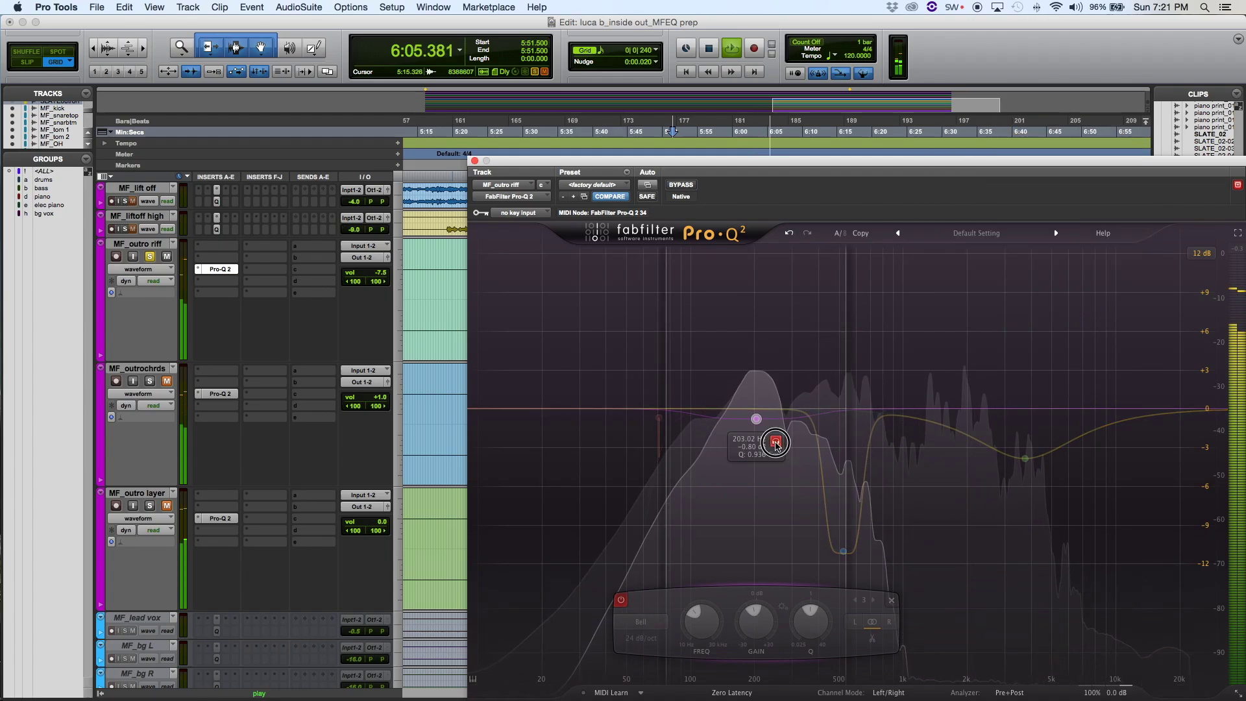
pyautogui.click(776, 442)
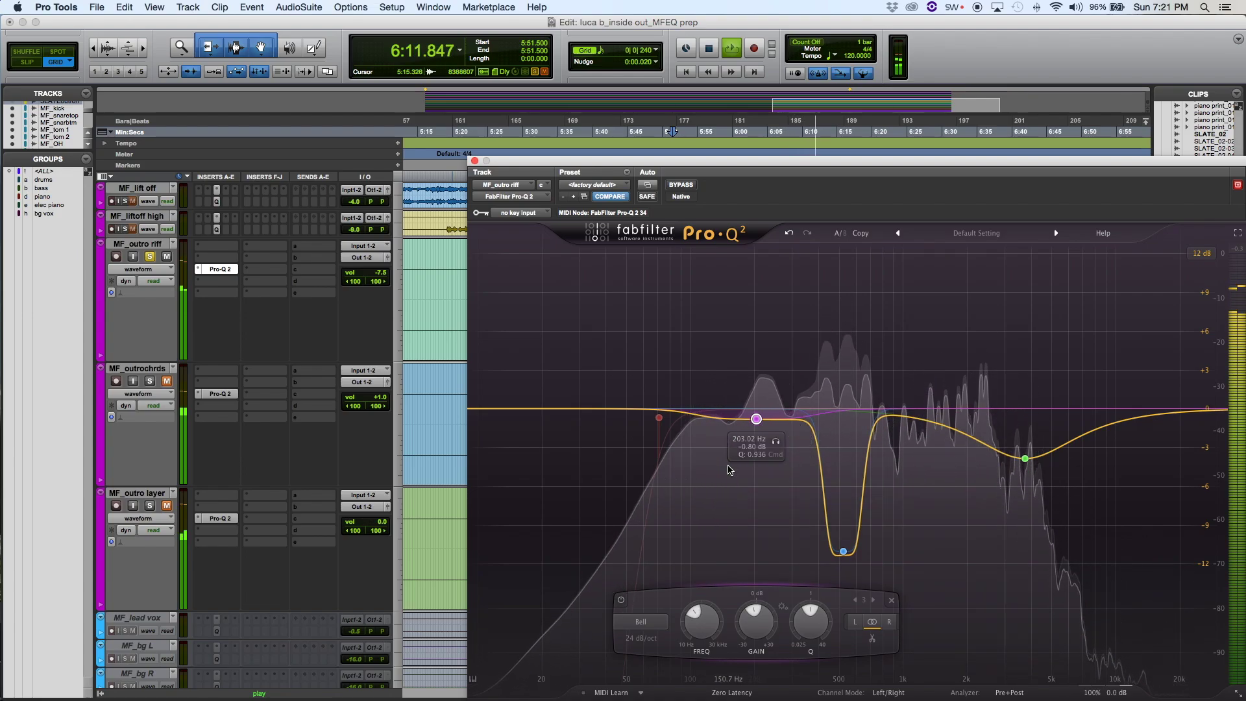
# Step: Audition the low-cut band, shift its frequency to about 78.5 Hz, and enable it
pyautogui.click(659, 418)
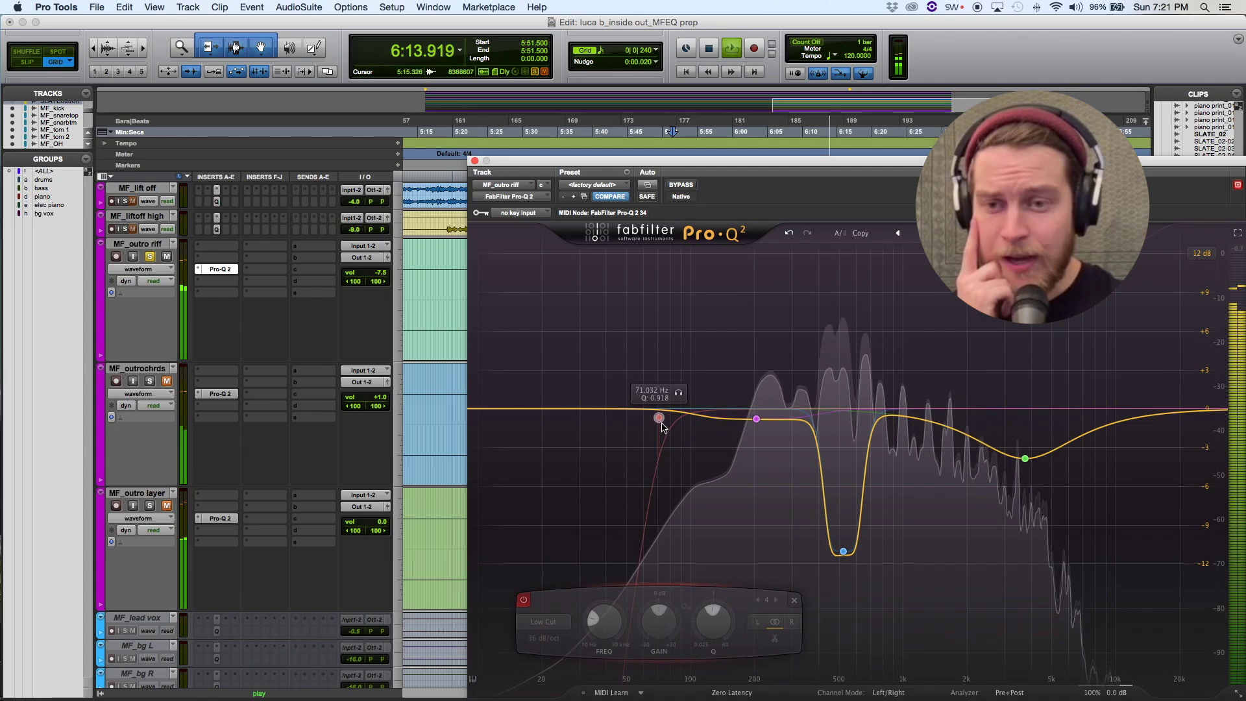
pyautogui.click(679, 395)
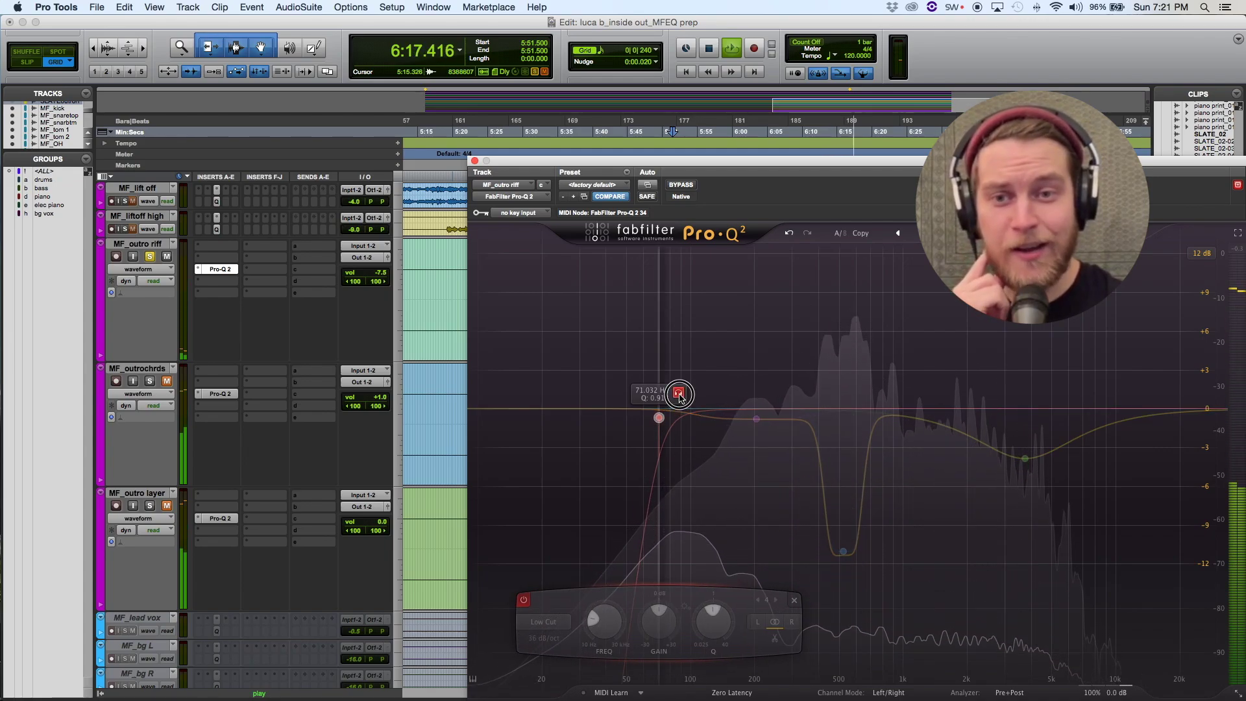
pyautogui.moveTo(678, 394); pyautogui.dragTo(688, 397)
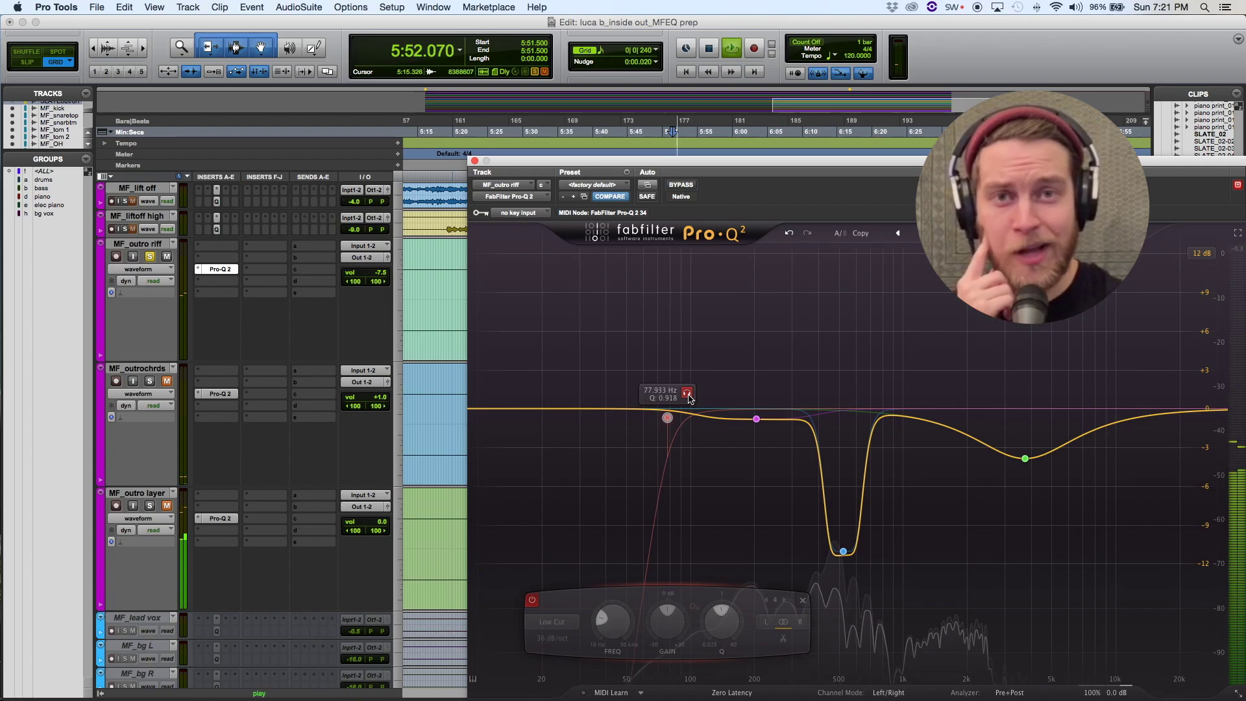
pyautogui.click(687, 394)
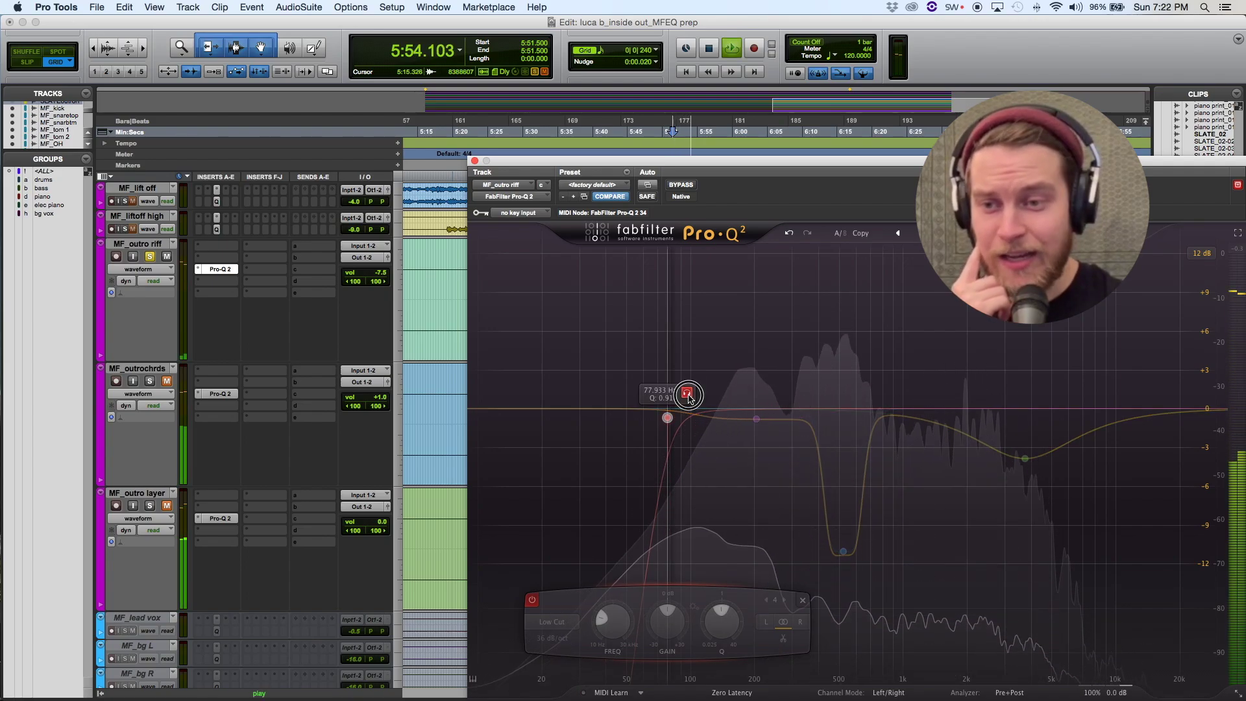
pyautogui.moveTo(689, 398); pyautogui.dragTo(690, 397)
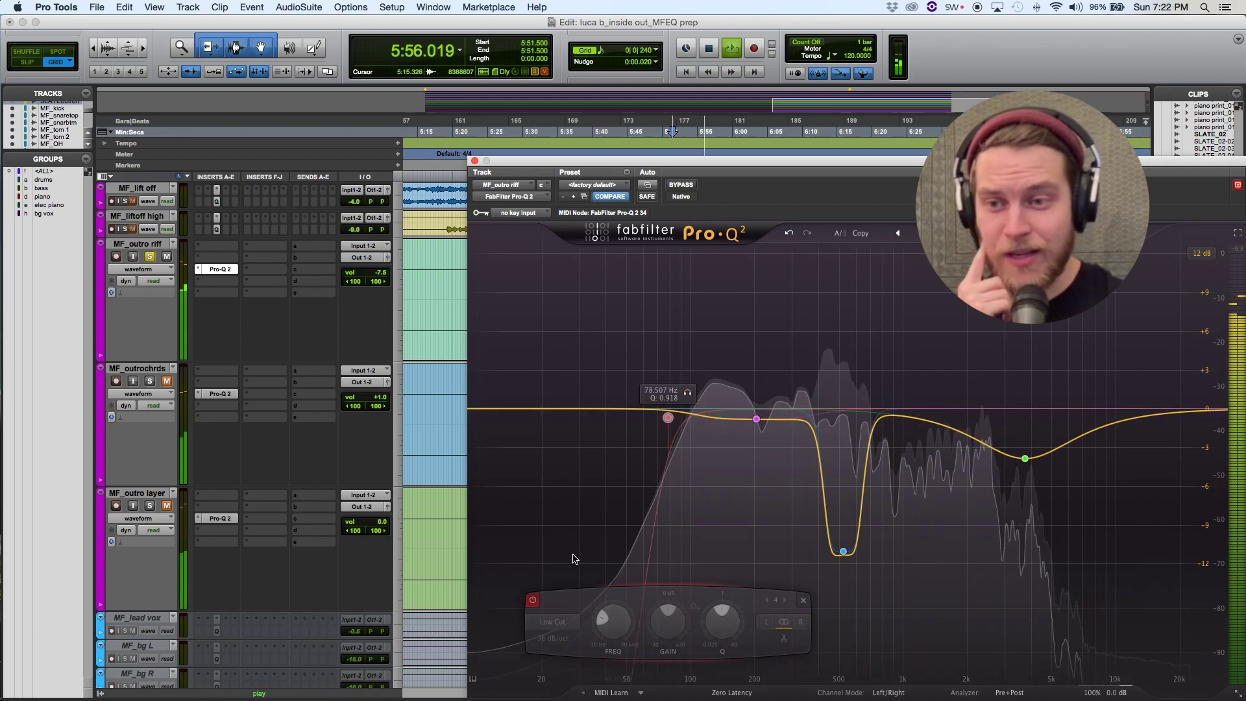
pyautogui.click(533, 599)
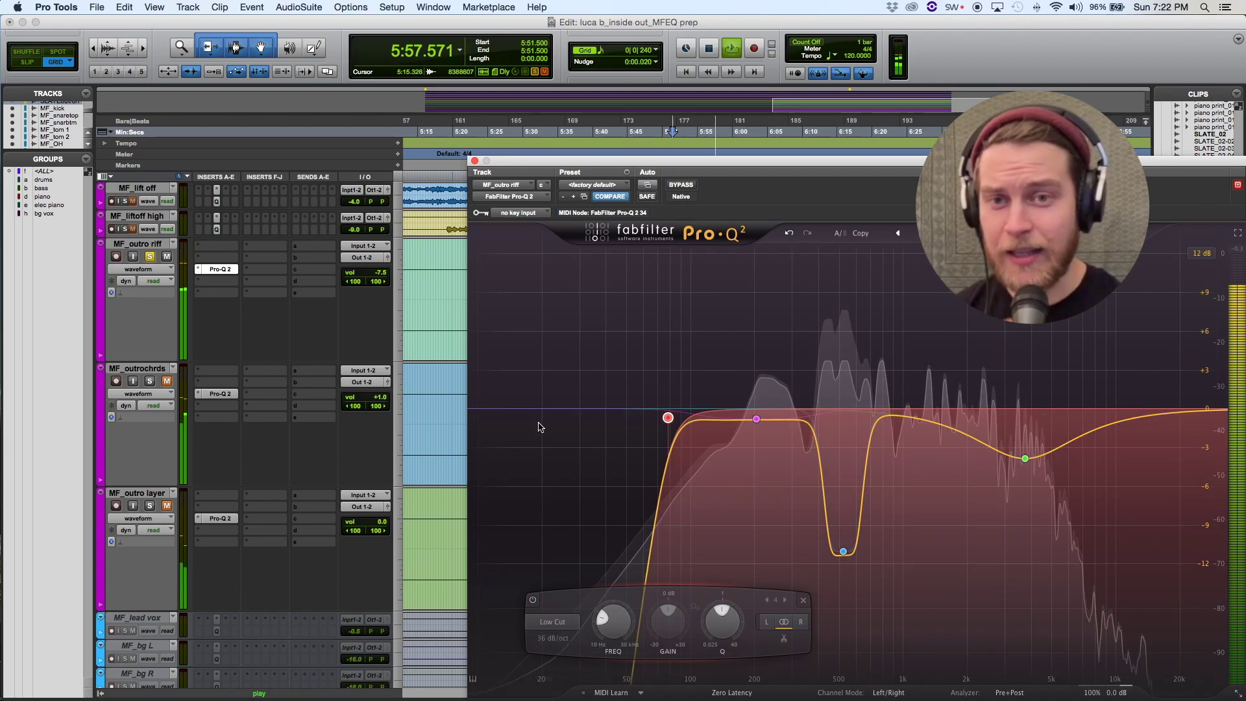
# Step: Close the equalizer window and play the outro mix with MF_outro riff's Pro-Q 2 bypassed for comparison, ending with the EQ active
pyautogui.click(474, 162)
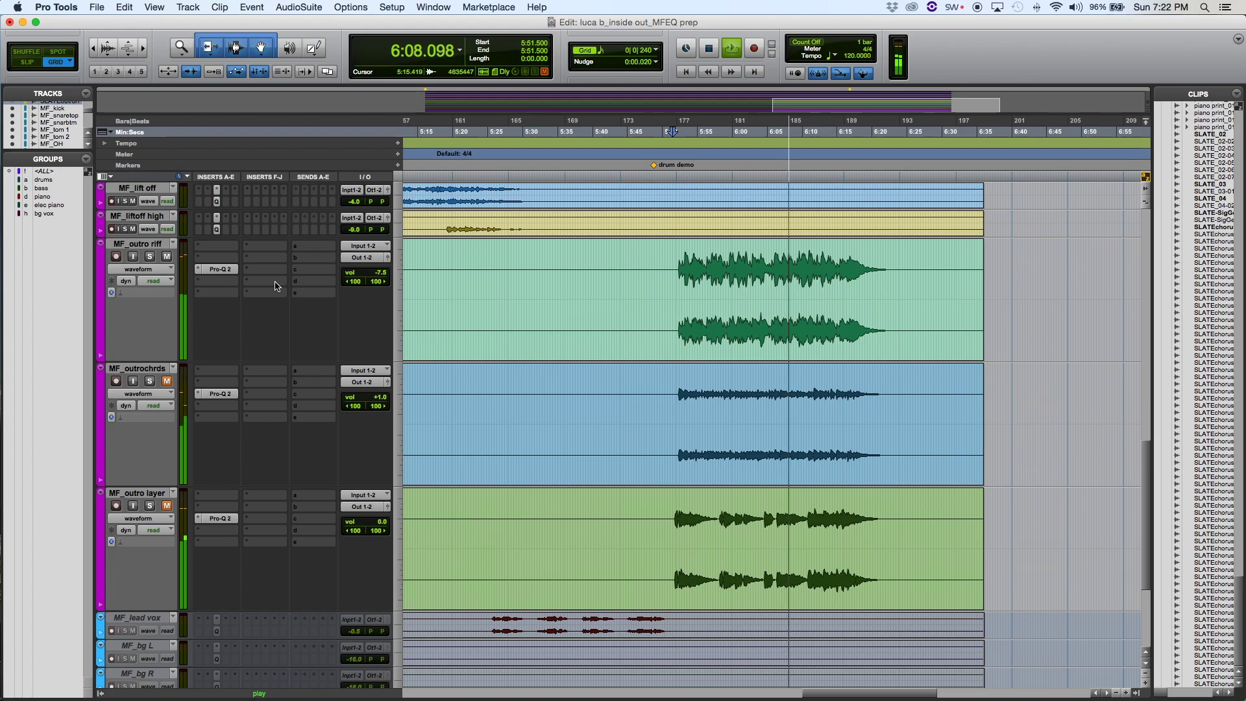
pyautogui.press('space')
pyautogui.rightClick(218, 268)
pyautogui.click(234, 276)
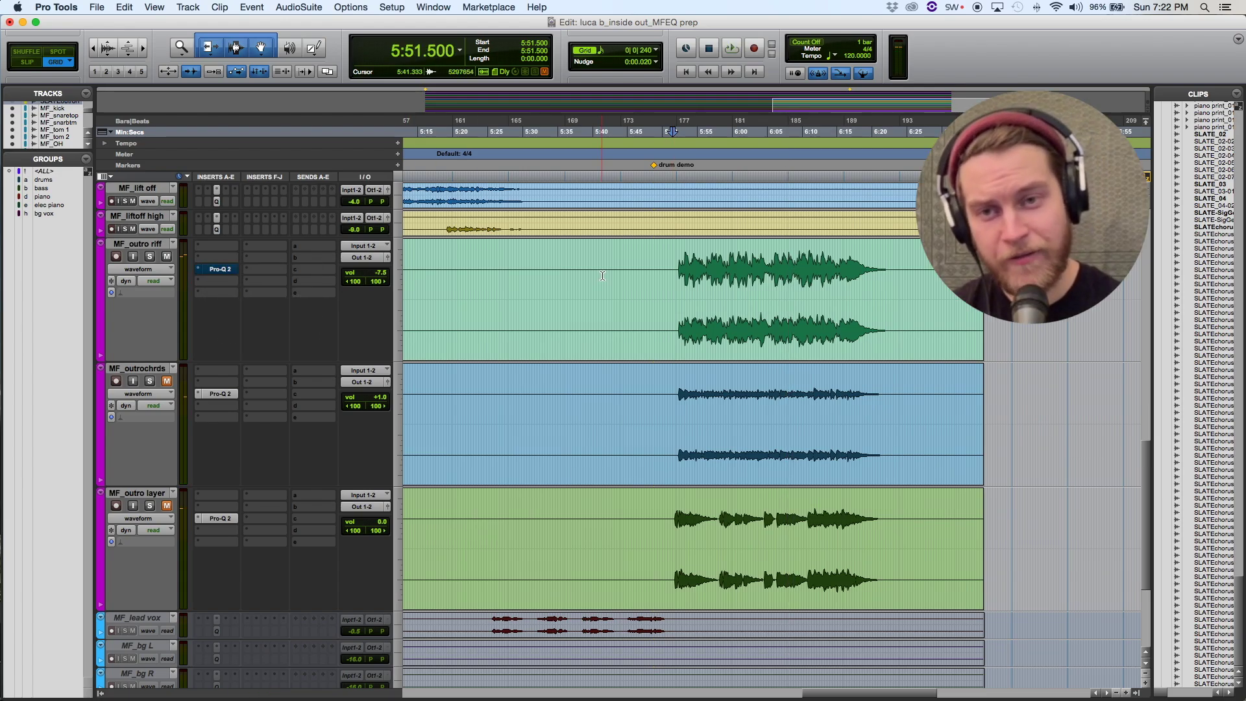
pyautogui.press('space')
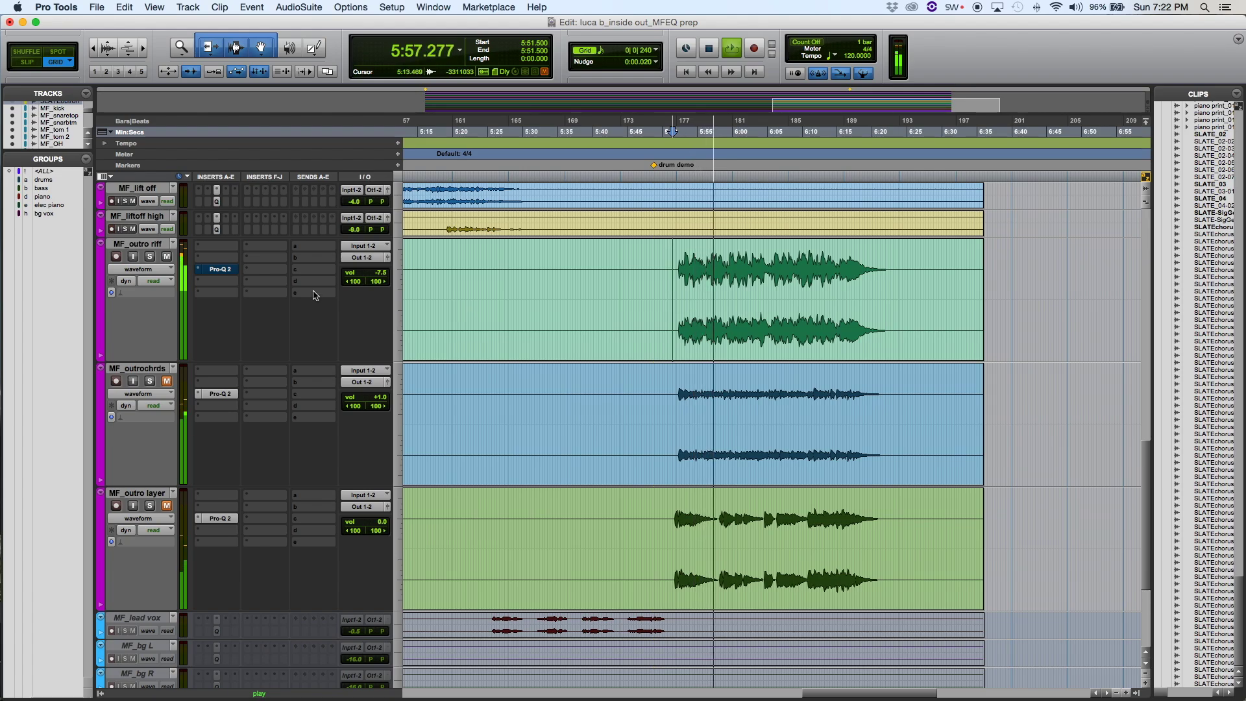
pyautogui.rightClick(232, 278)
pyautogui.press('Escape')
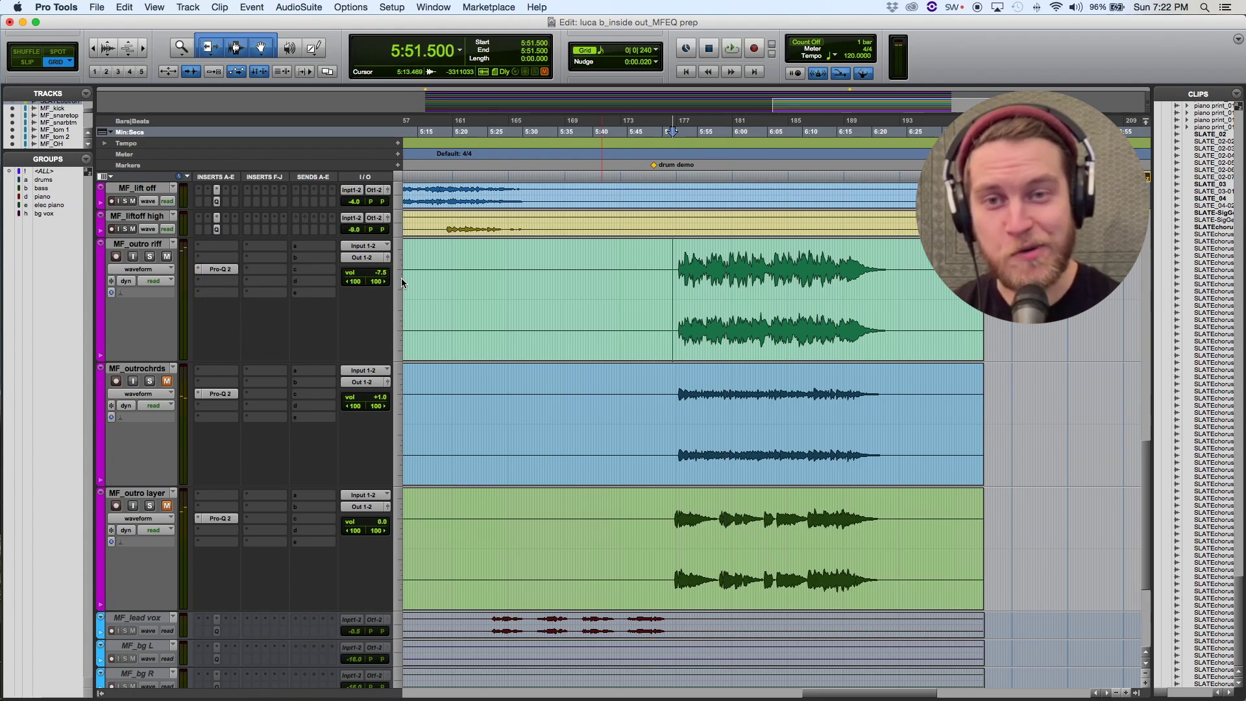
# Step: Unmute and solo MF_outrochrds, play the outro from 5:51.500, and release the solo to hear the chords in the mix
pyautogui.press('space')
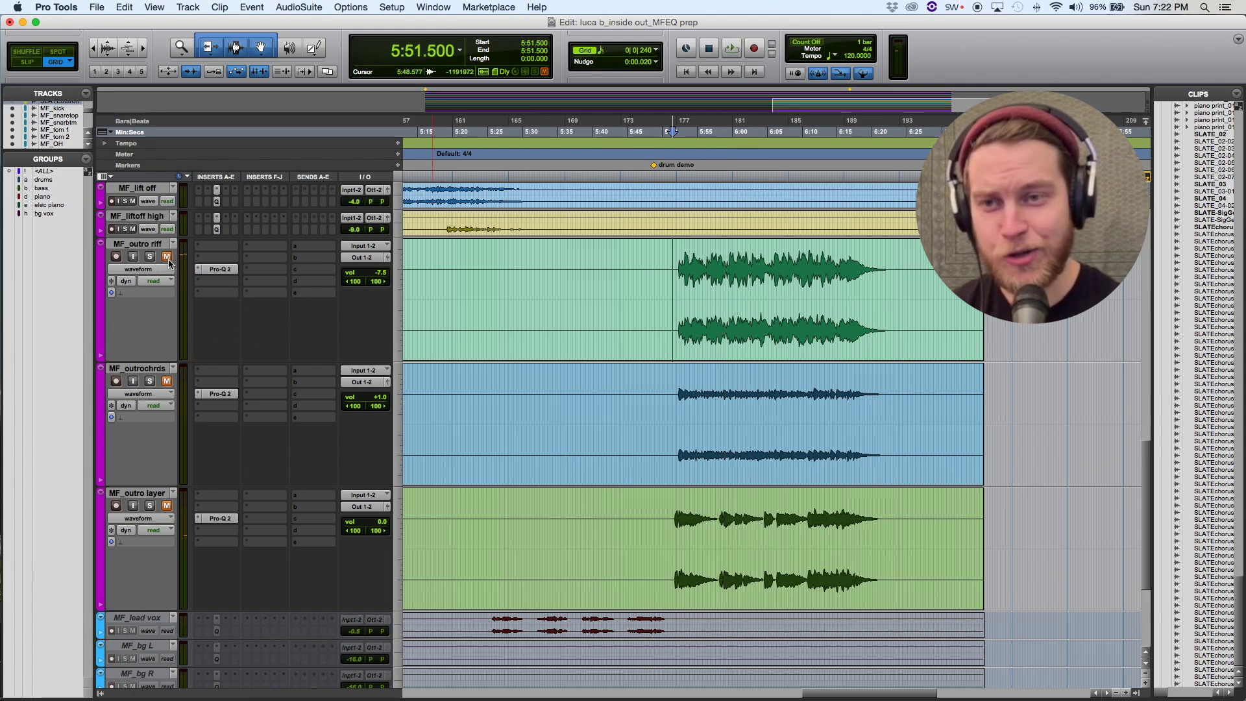
pyautogui.scroll(1, 164, 379)
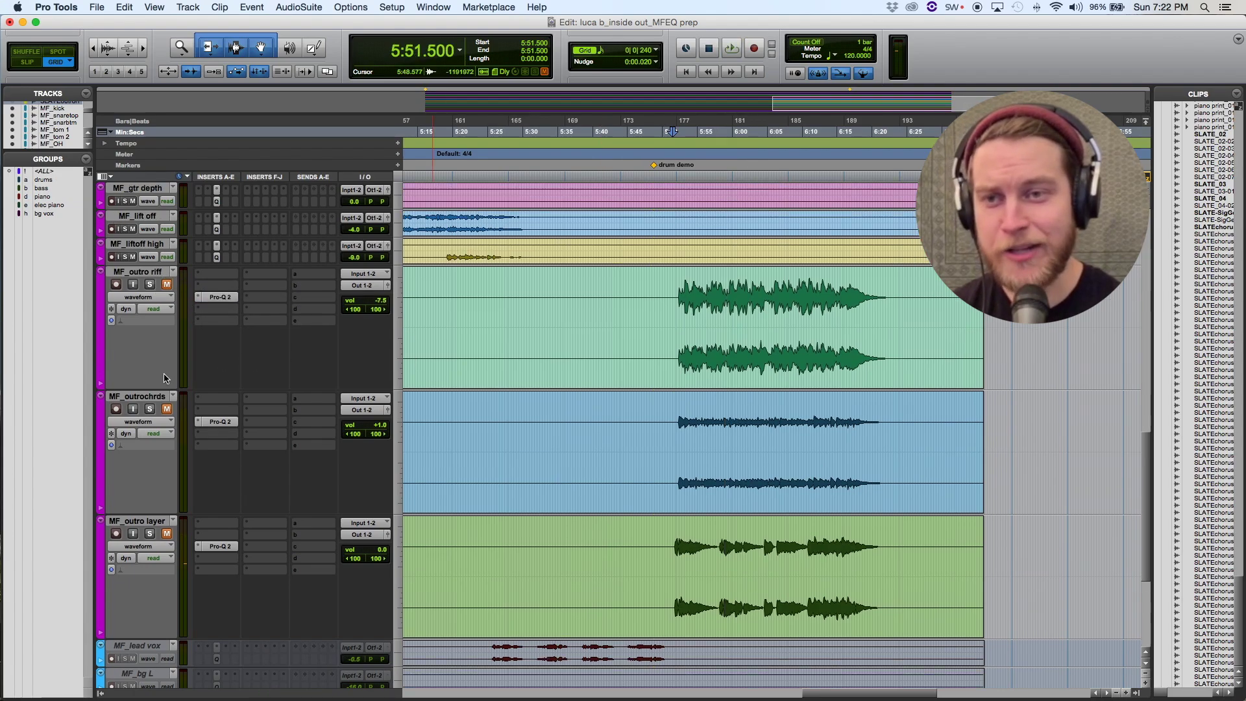
pyautogui.click(151, 409)
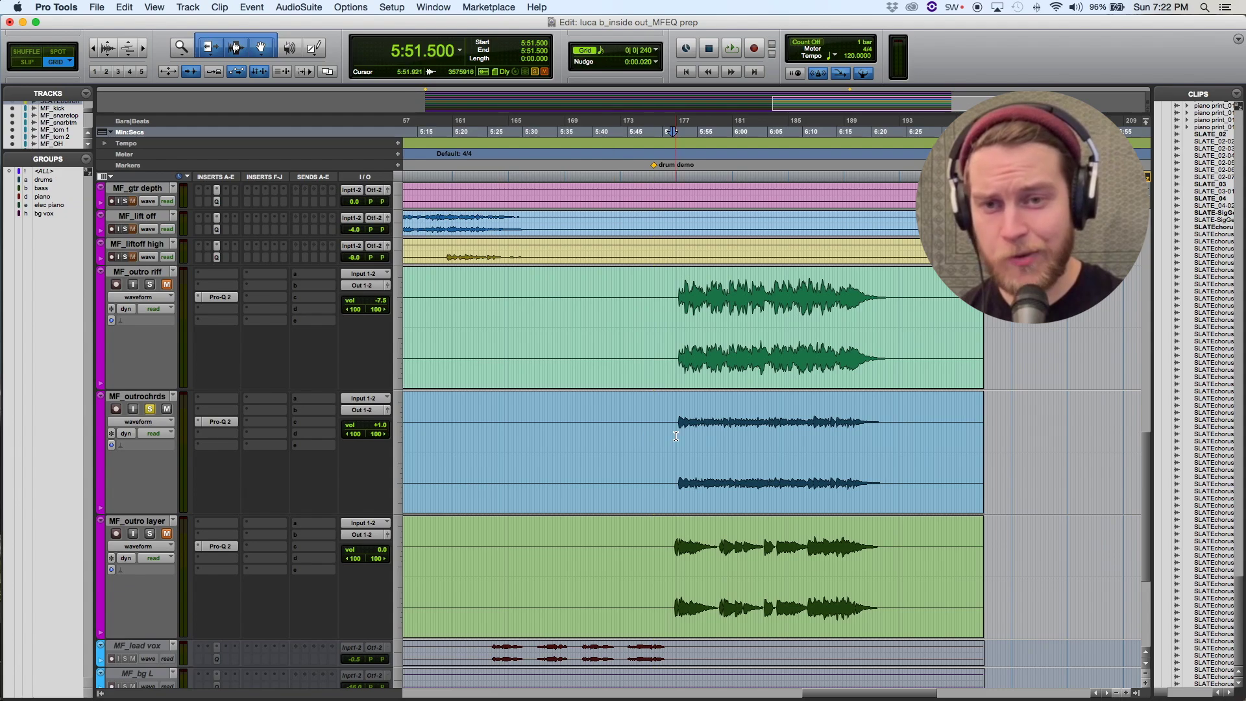
pyautogui.press('space')
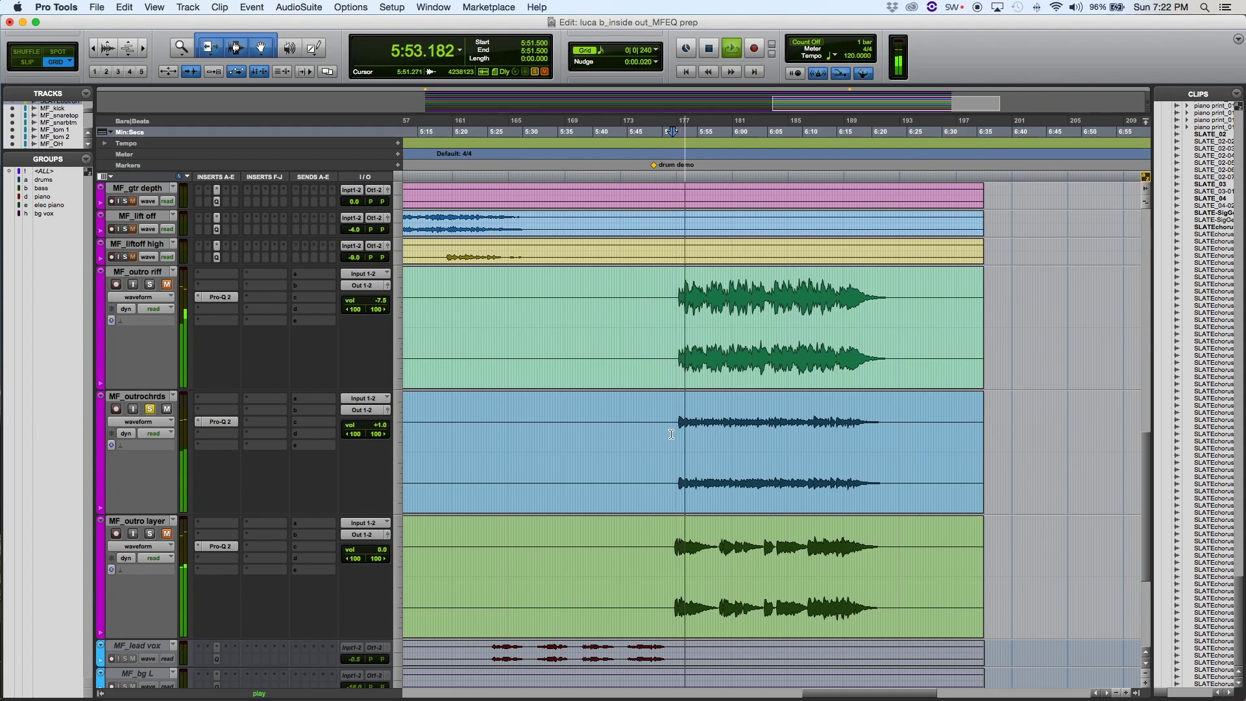
pyautogui.moveTo(671, 434); pyautogui.dragTo(880, 434)
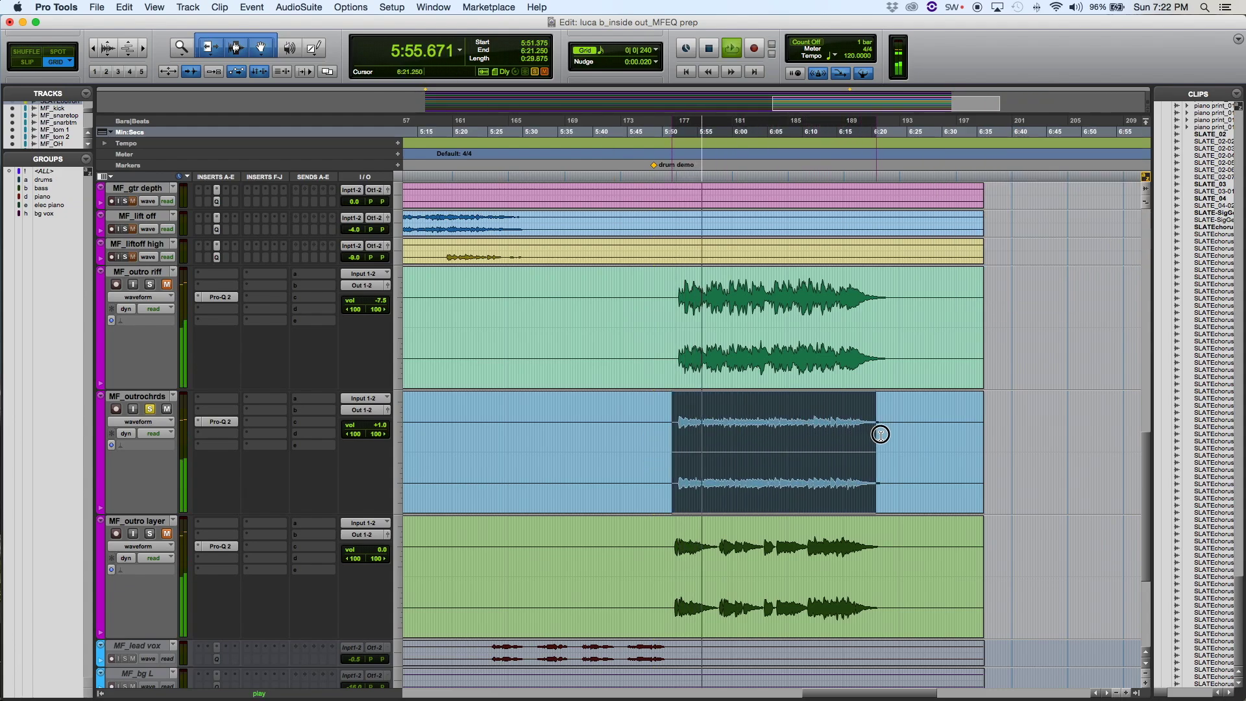
pyautogui.click(666, 444)
pyautogui.click(151, 410)
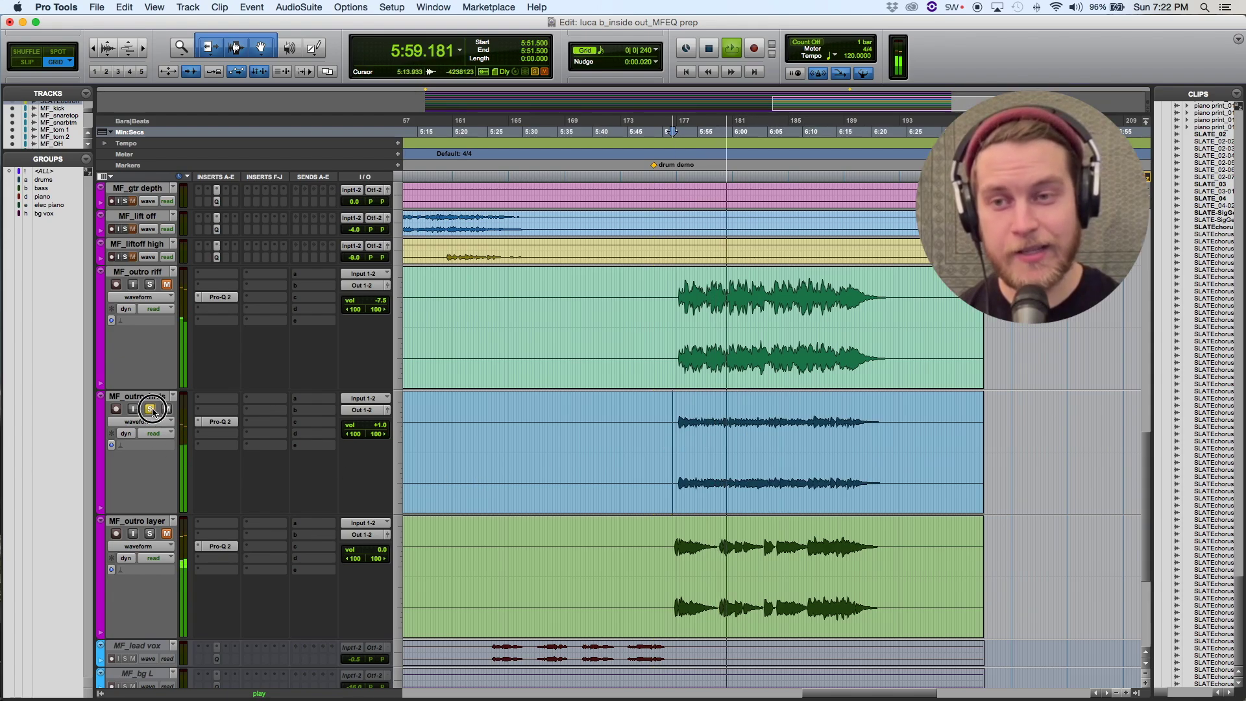
pyautogui.click(152, 410)
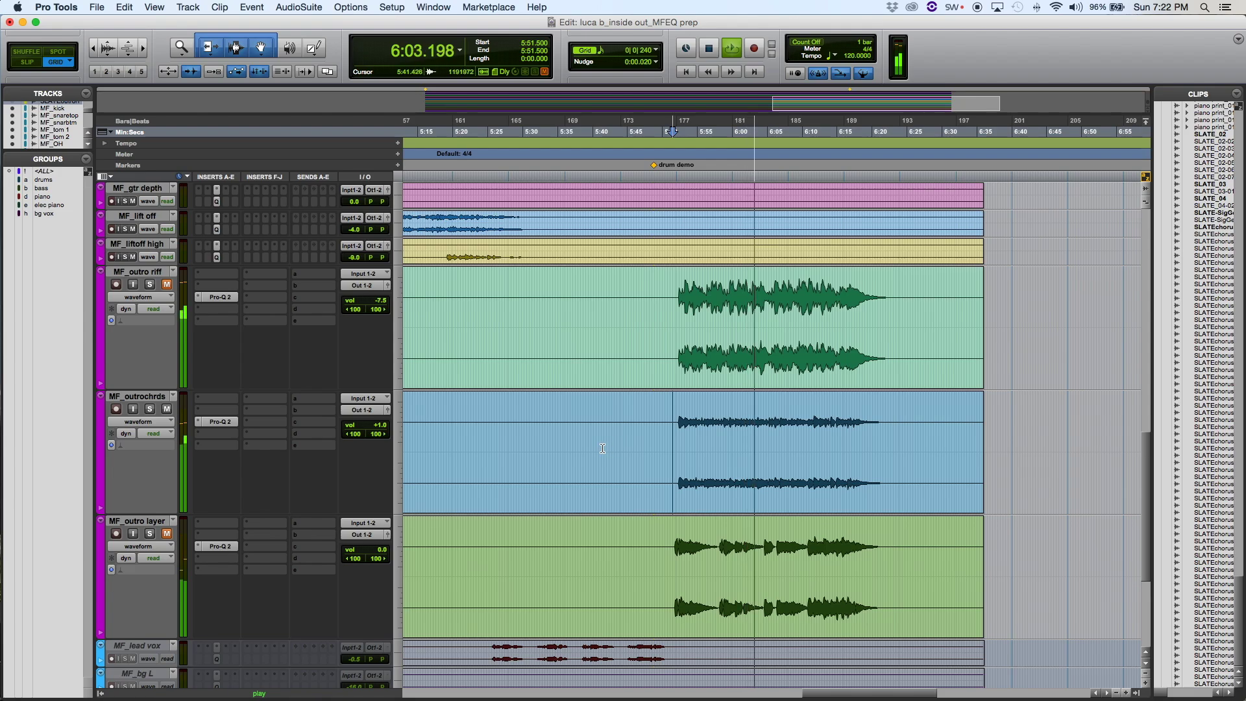
# Step: Open the Pro-Q 2 on MF_outrochrds, reposition its window to show the whole equalizer, and select the 116.97 Hz bell
pyautogui.click(232, 426)
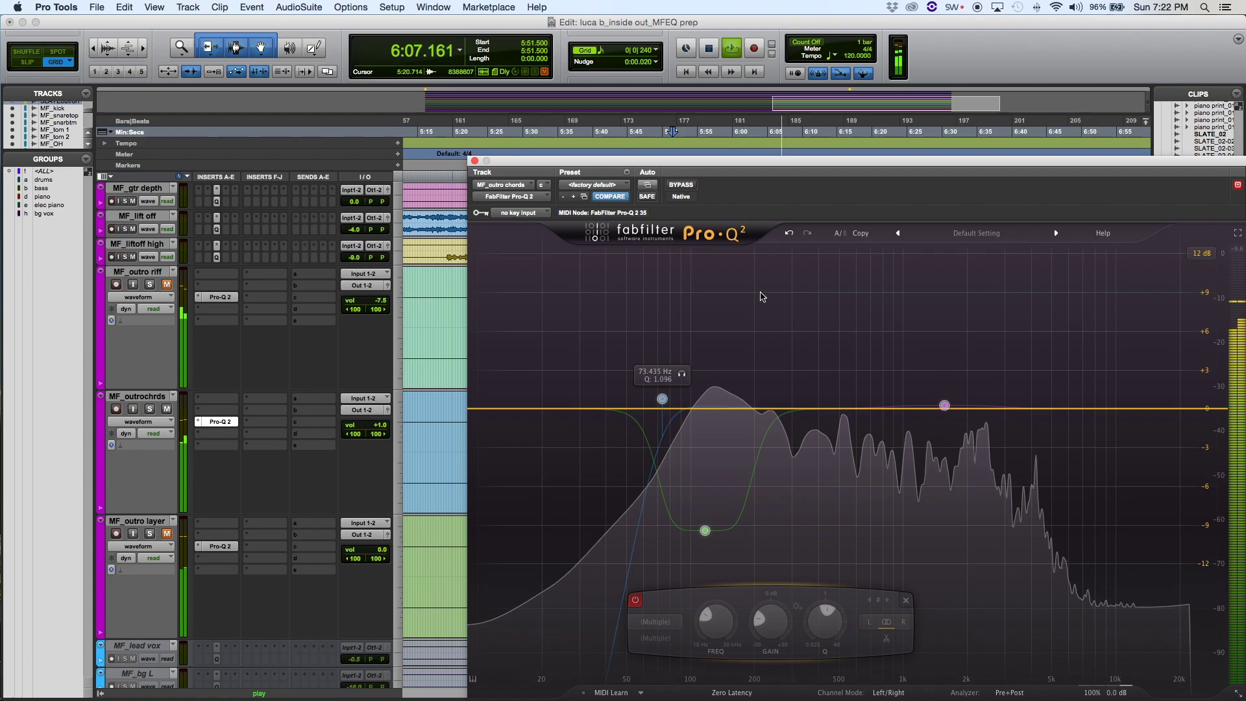
pyautogui.moveTo(712, 163); pyautogui.dragTo(560, 87)
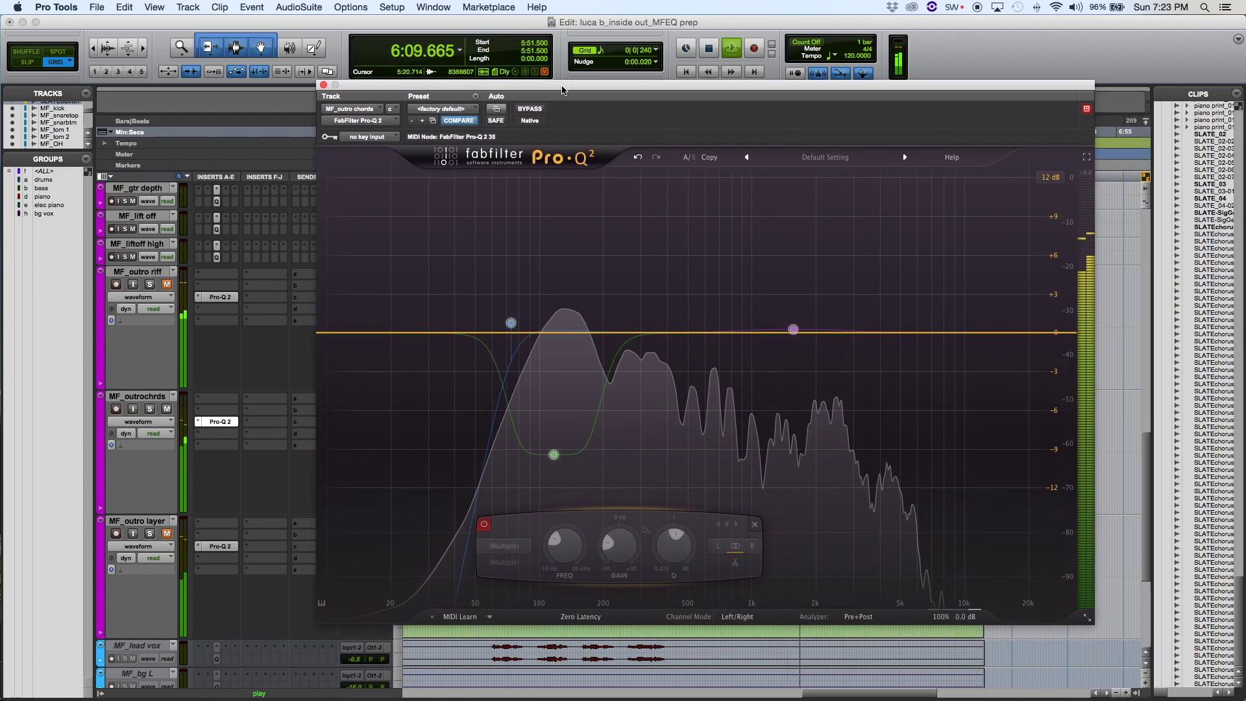
pyautogui.click(554, 455)
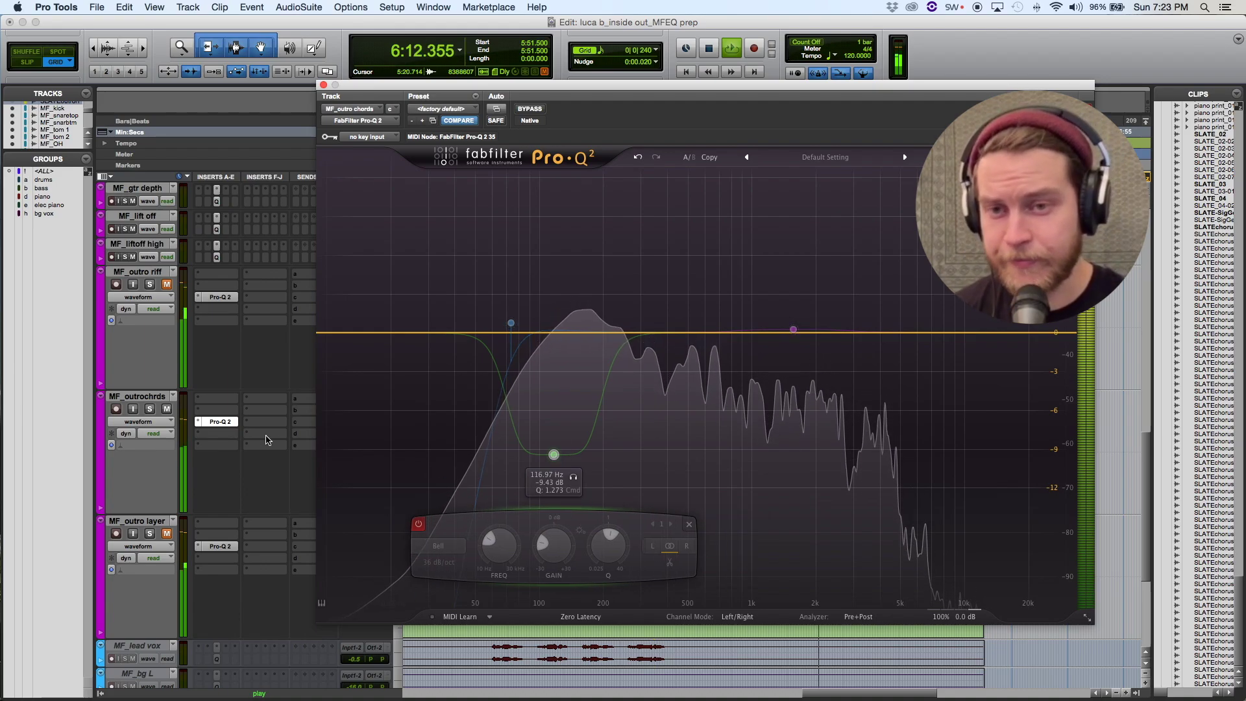
# Step: Solo MF_outrochrds, restart playback to audition the 116.97 Hz bell cut of -9.43 dB, and enable that band
pyautogui.click(148, 410)
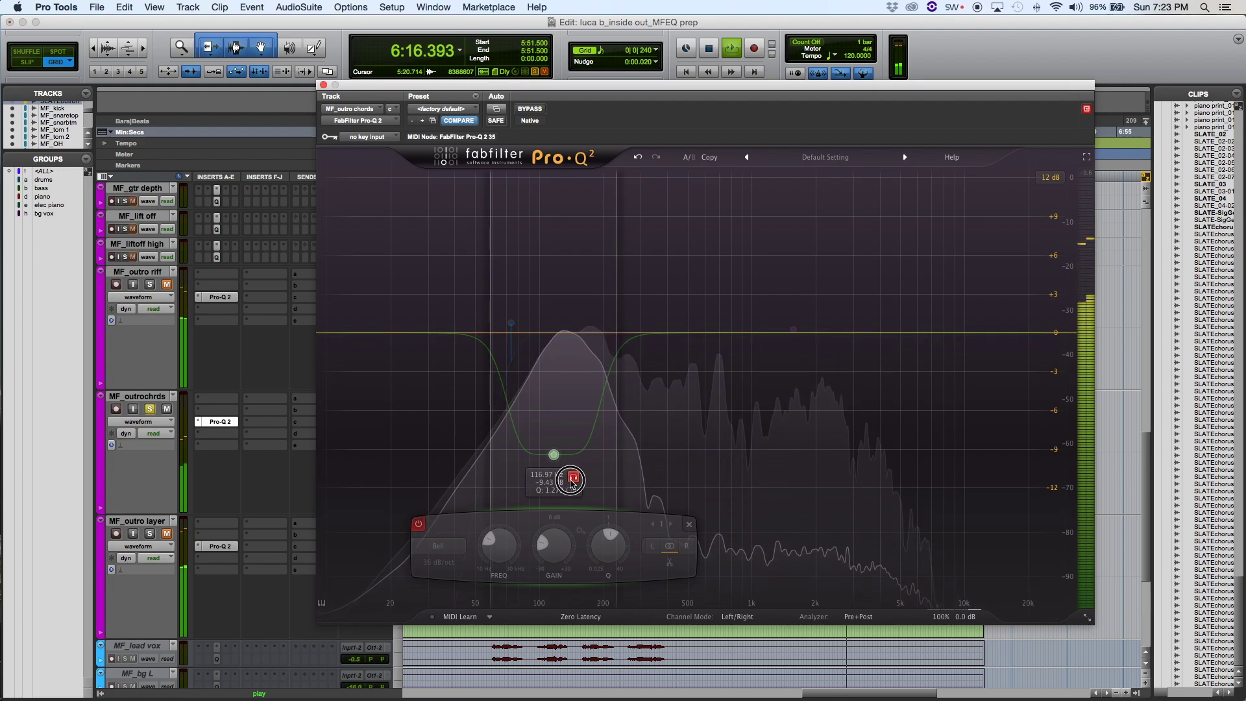
pyautogui.press('space')
pyautogui.press('space')
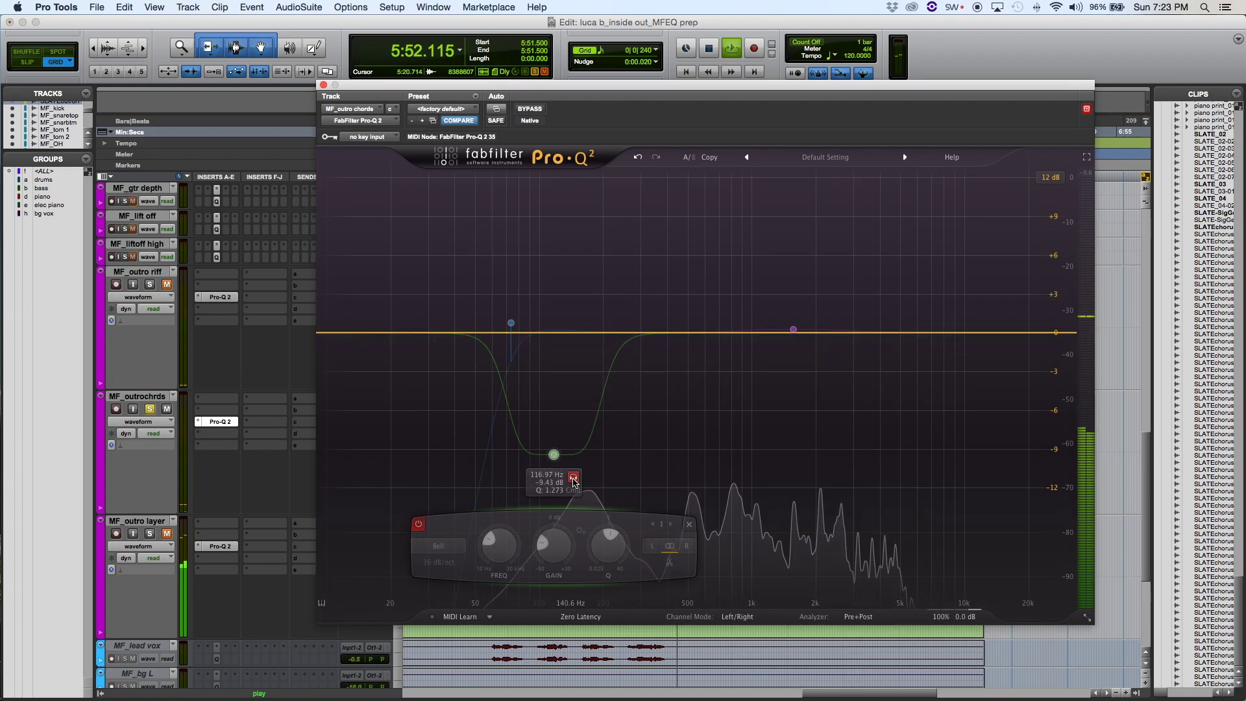
pyautogui.click(574, 478)
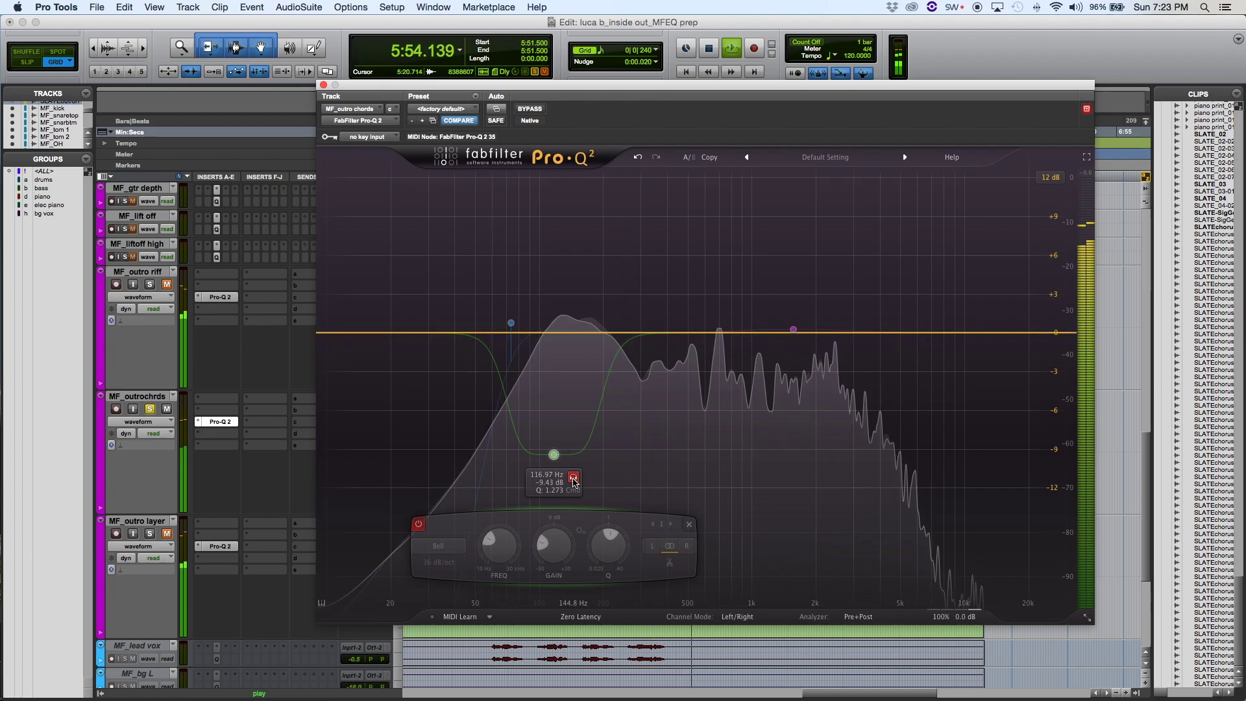
pyautogui.click(418, 524)
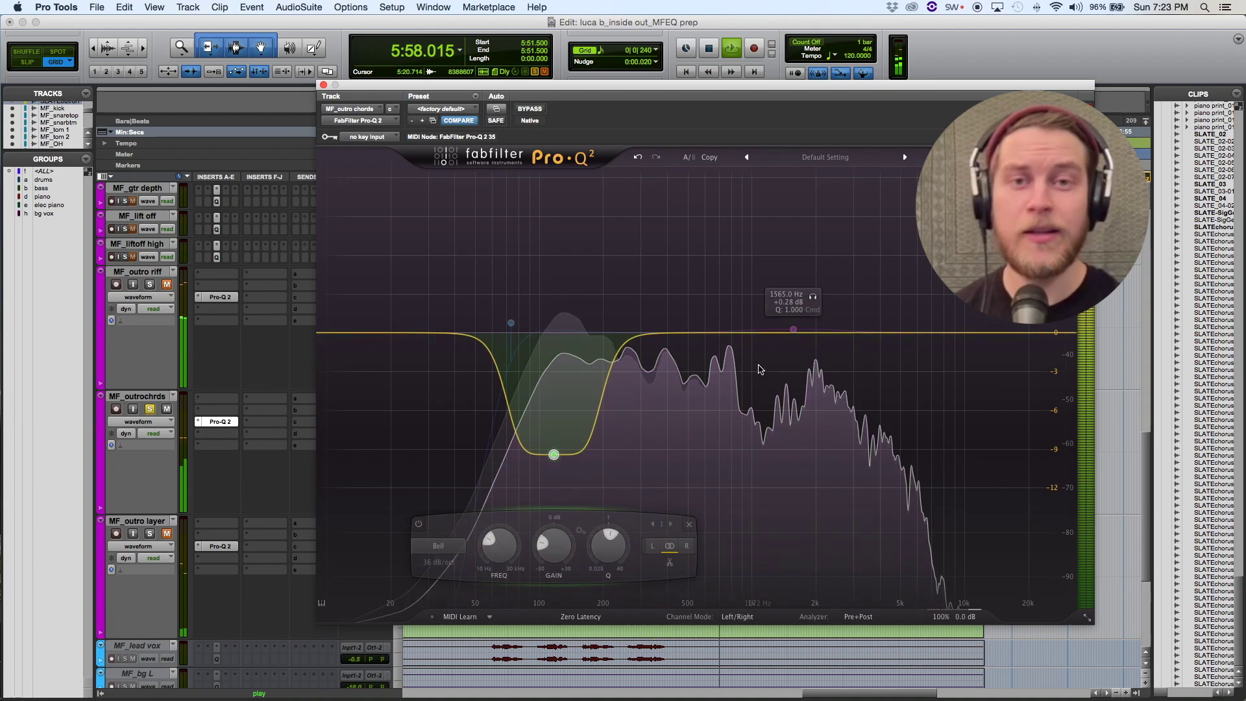
pyautogui.press('space')
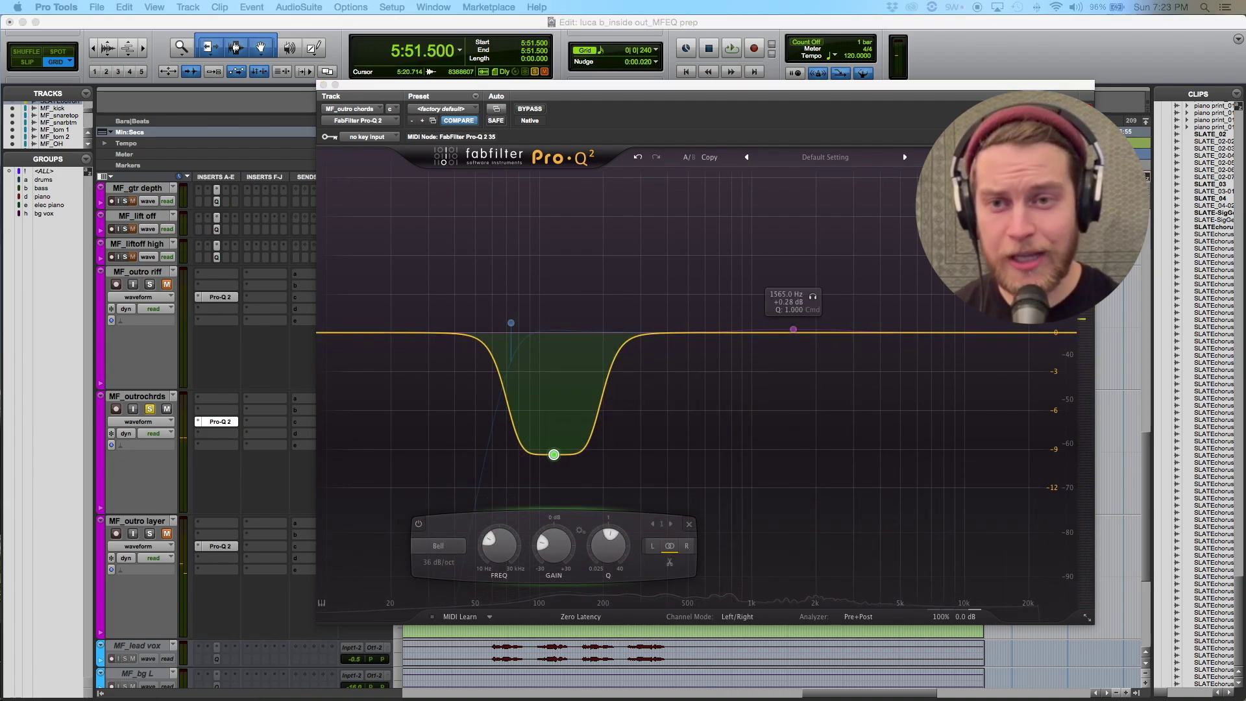
# Step: Play the outro again, audition the 1565 Hz bell boost of +0.28 dB, and enable it
pyautogui.click(891, 526)
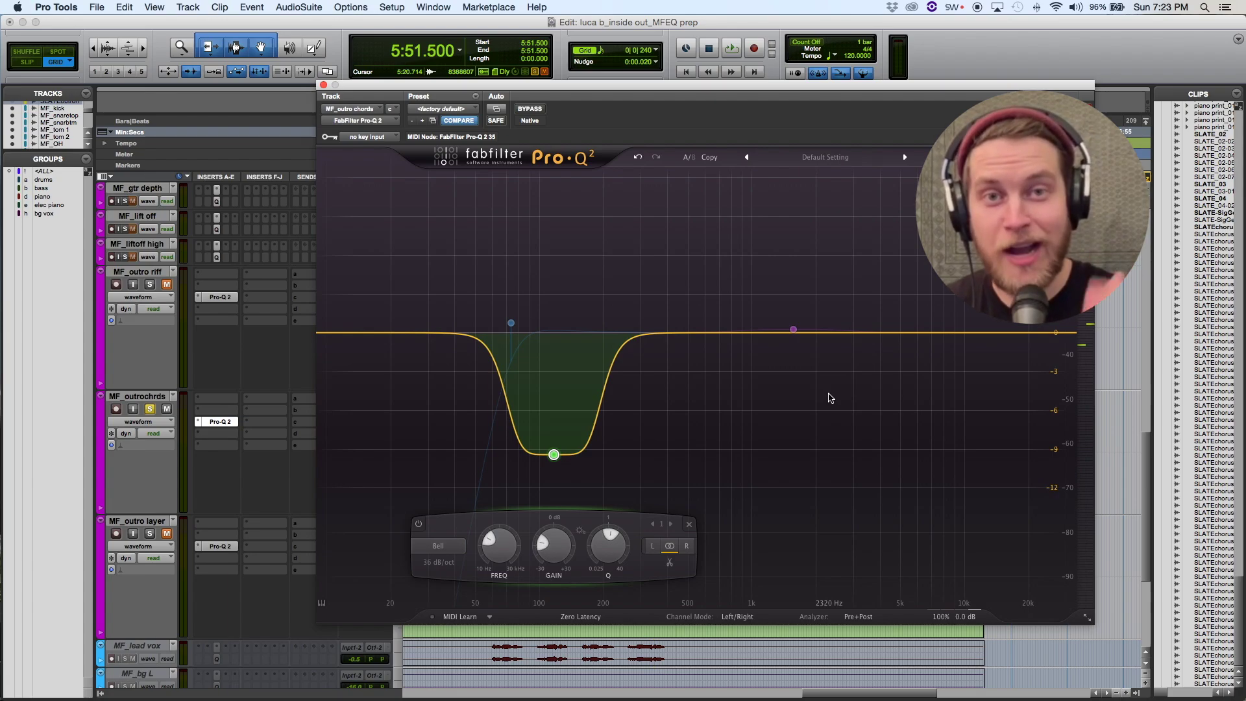
pyautogui.press('space')
pyautogui.moveTo(820, 368)
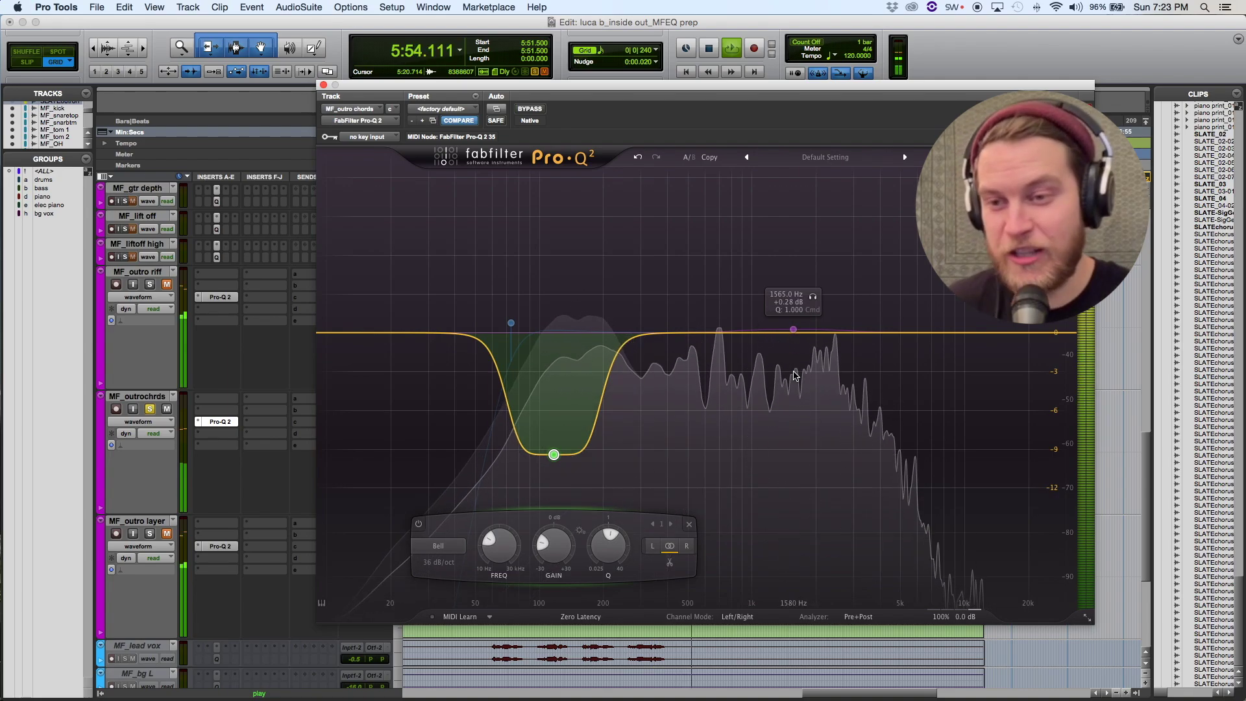
pyautogui.click(812, 297)
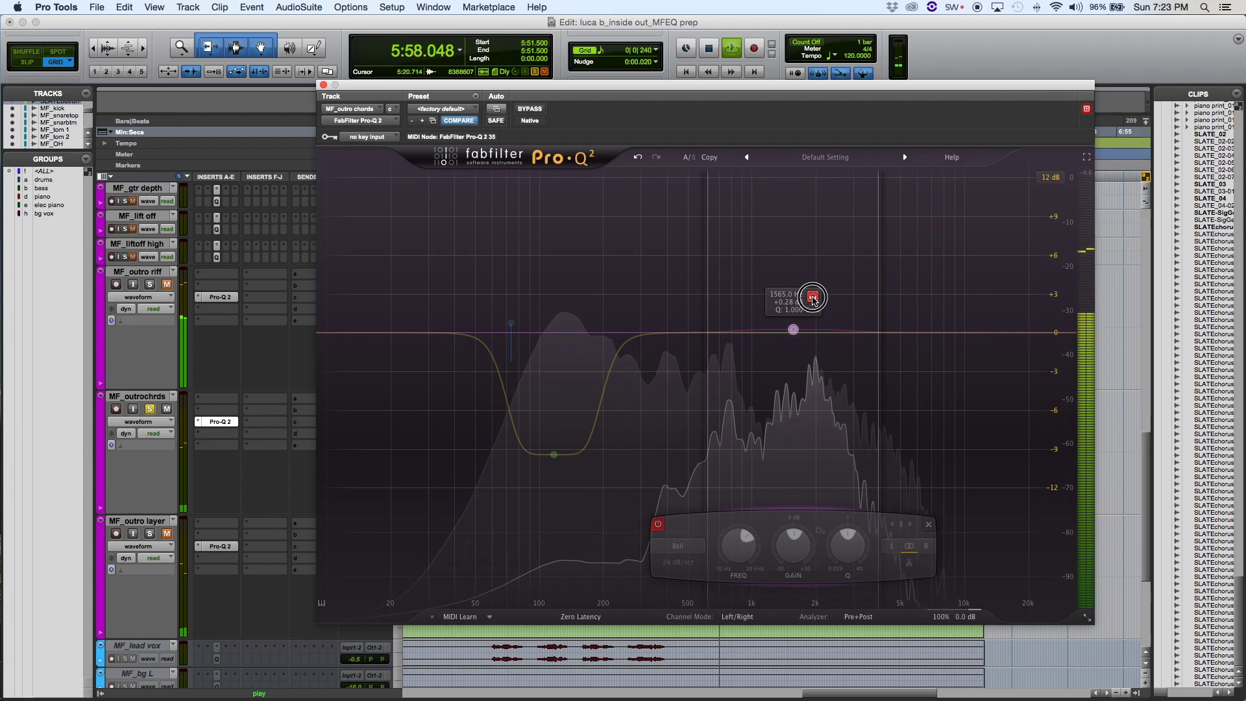
pyautogui.moveTo(812, 300); pyautogui.dragTo(671, 513)
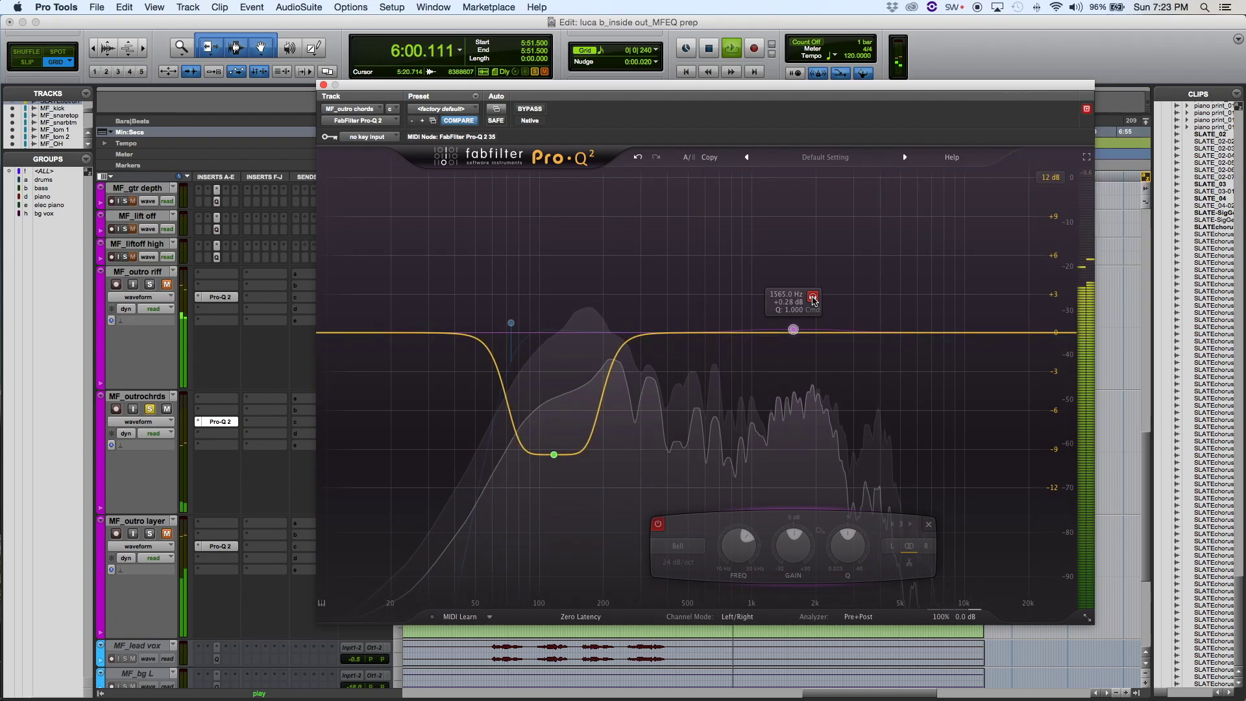
pyautogui.click(661, 523)
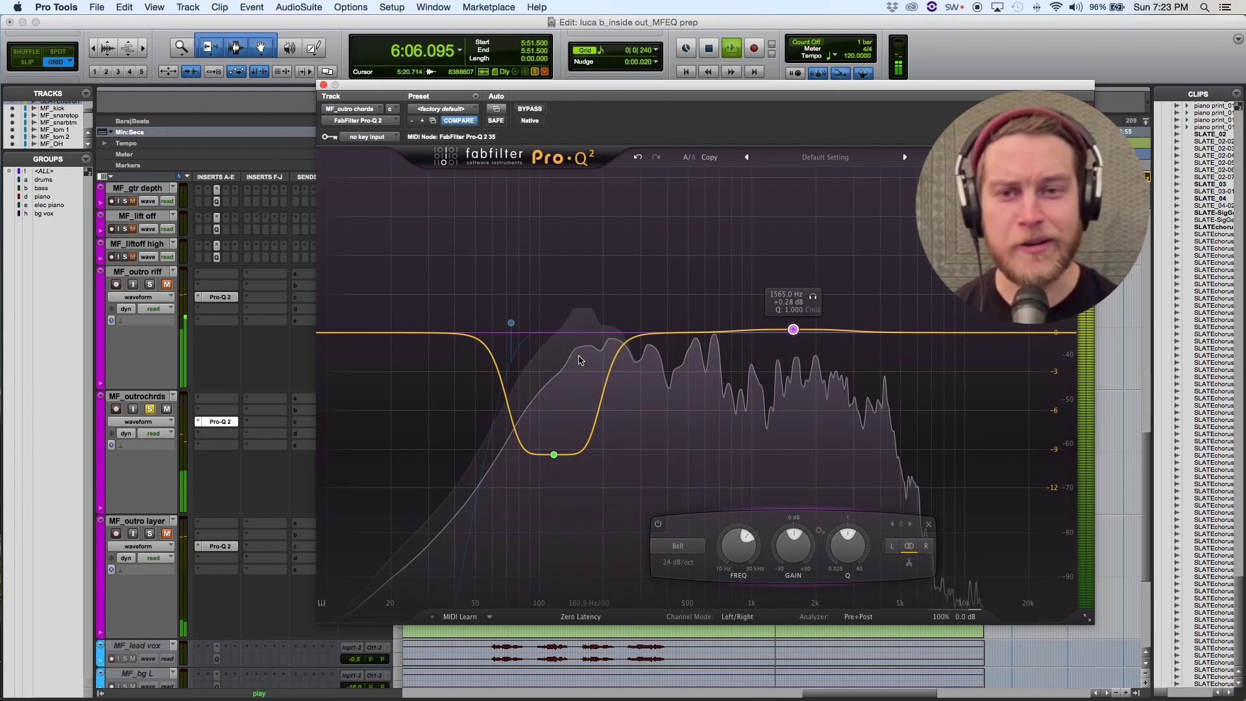
# Step: Audition and enable the low-cut band, adjusting it to about 73.8 Hz with a Q of about 1.03
pyautogui.click(511, 324)
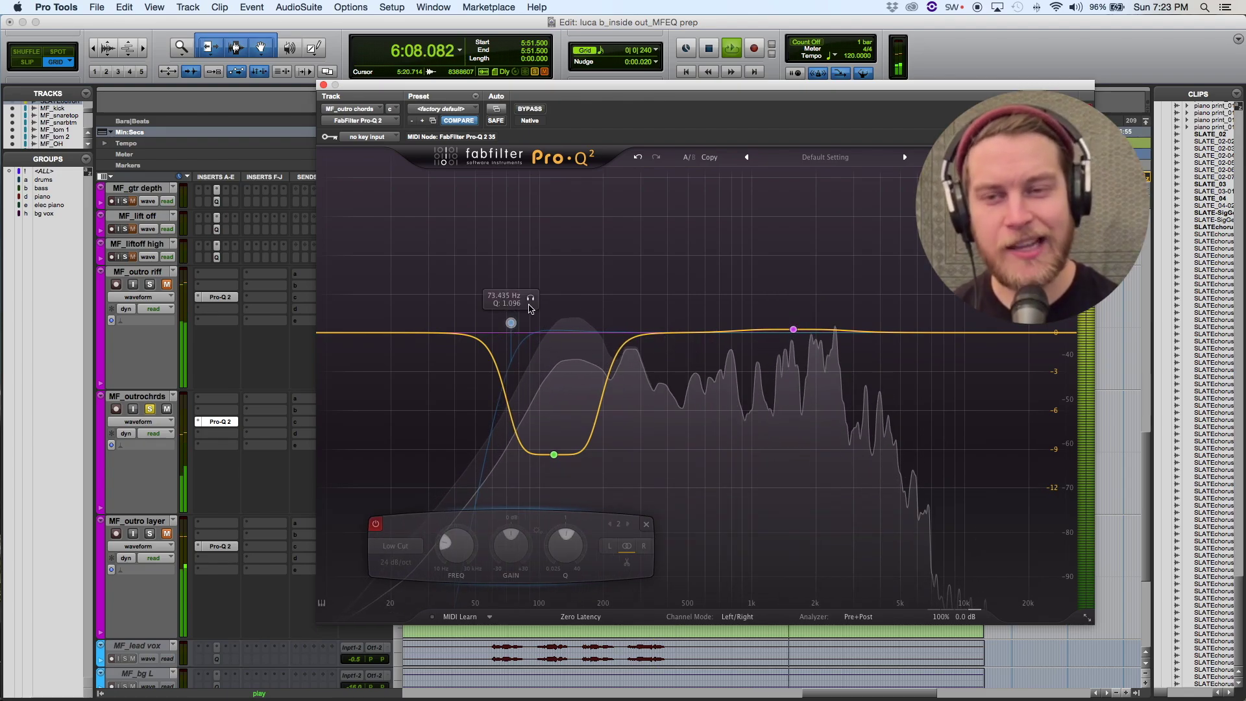
pyautogui.click(531, 300)
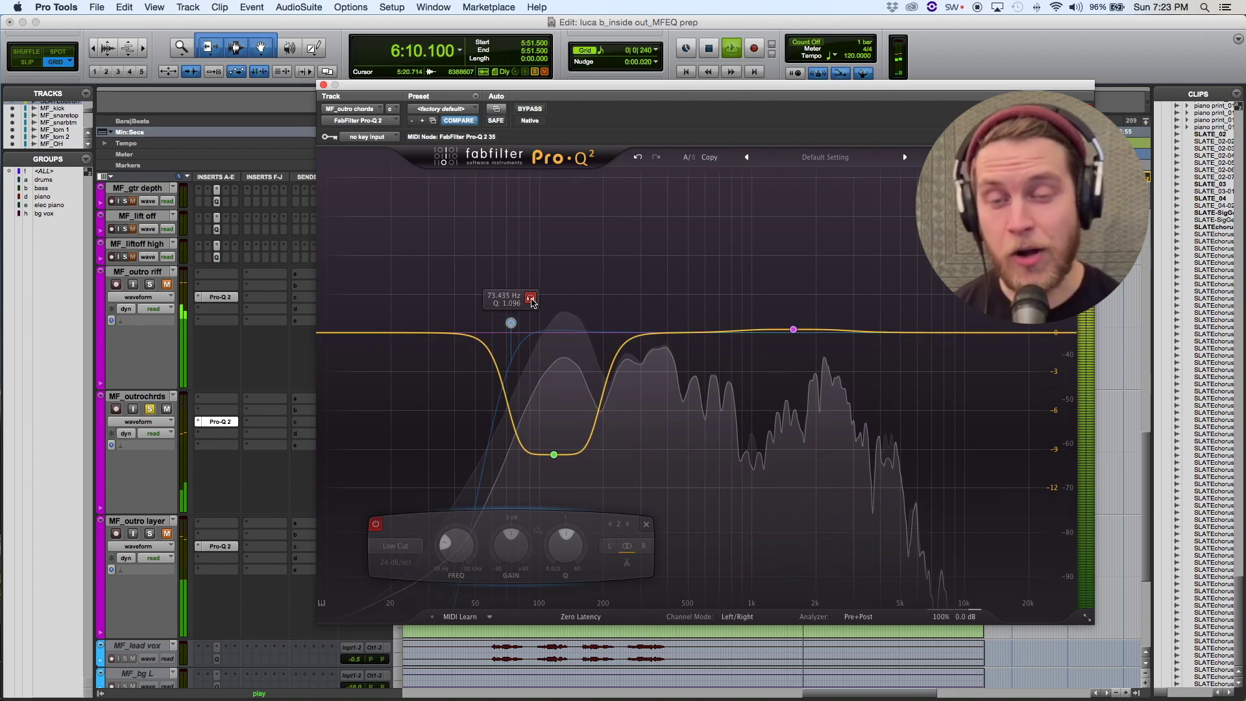
pyautogui.click(376, 524)
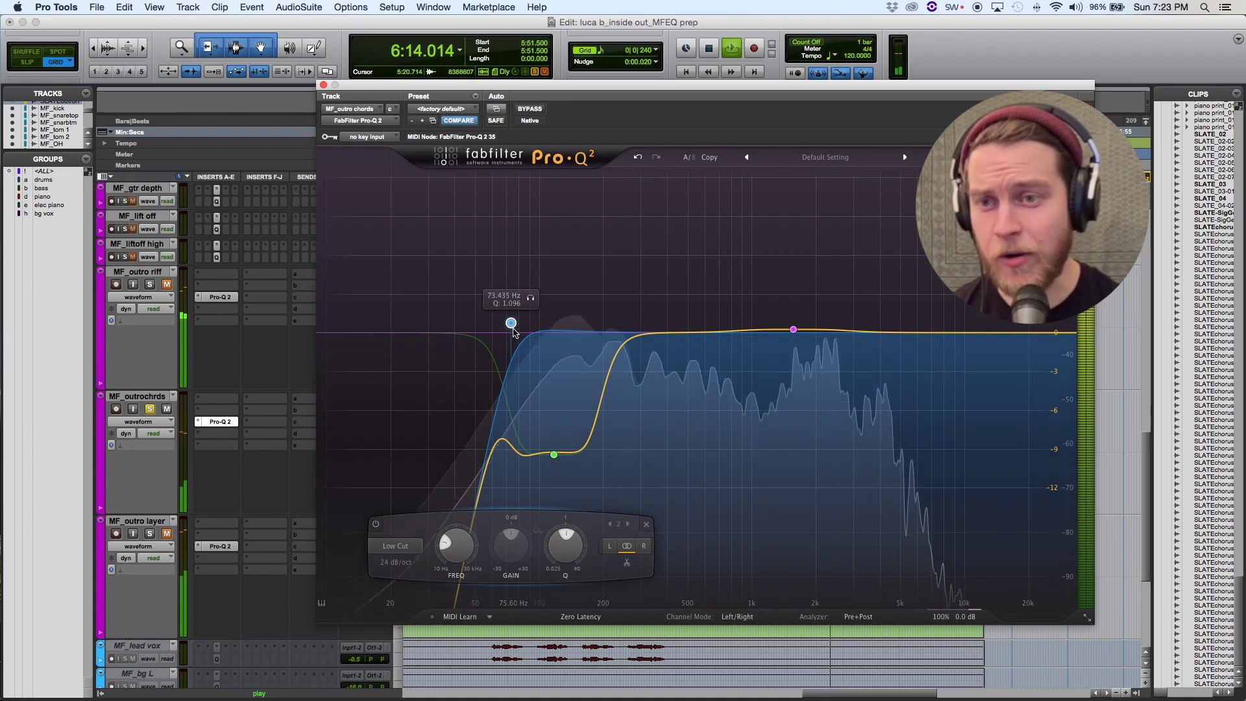
pyautogui.moveTo(510, 323); pyautogui.dragTo(511, 337)
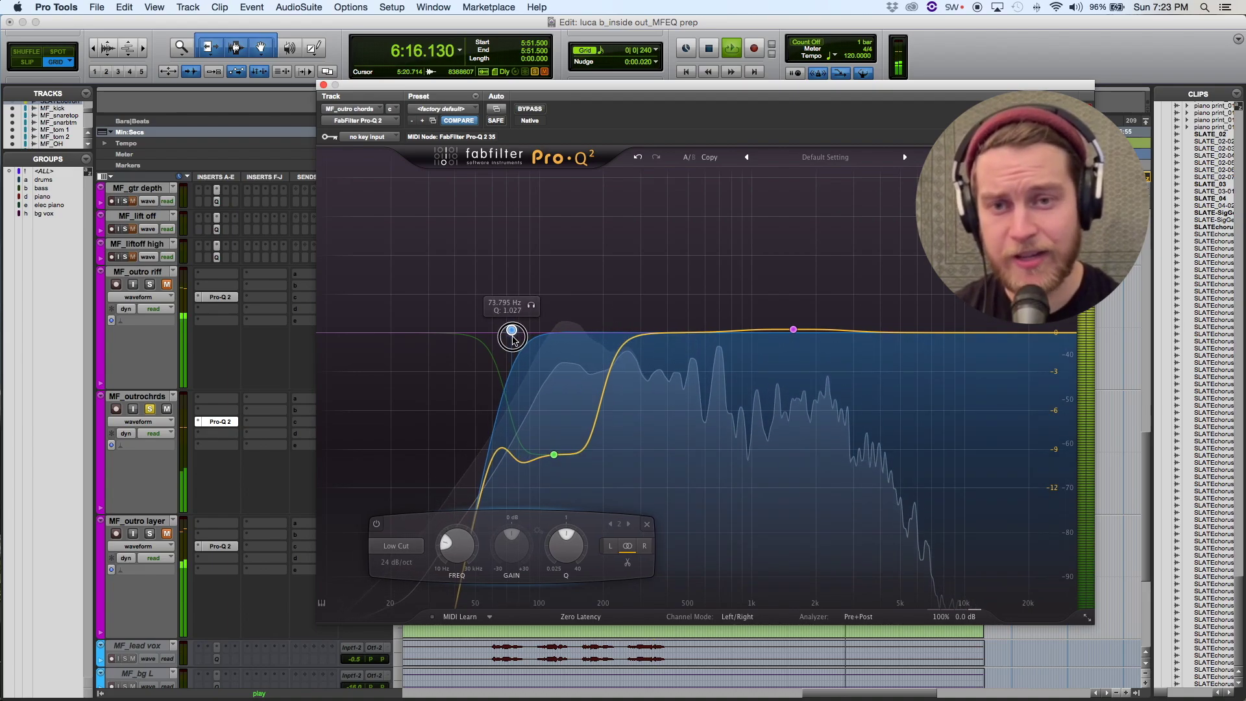
# Step: Close the equalizer window and play the outro mix with MF_outrochrds unsoloed and its Pro-Q 2 active
pyautogui.press('super+w')
pyautogui.press('space')
pyautogui.press('space')
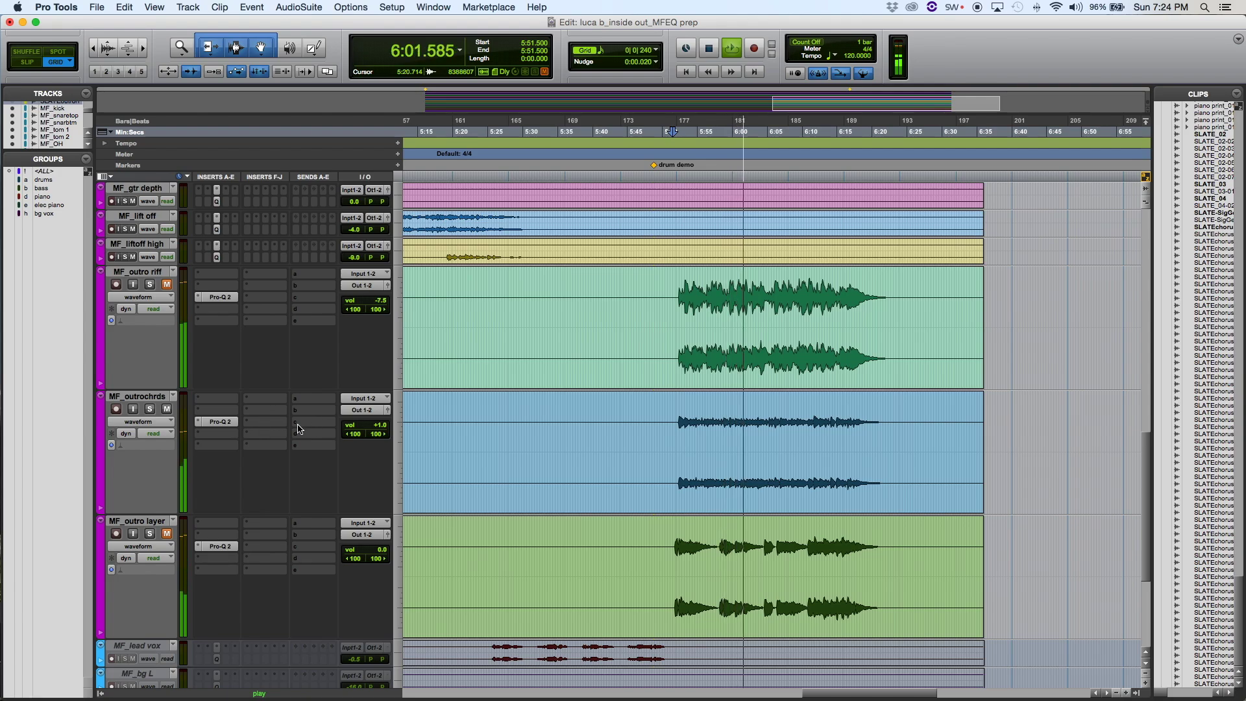
pyautogui.press('space')
# Step: Bypass the Pro-Q 2 on MF_outrochrds, play the outro mix for comparison, and reactivate the equalizer
pyautogui.rightClick(236, 427)
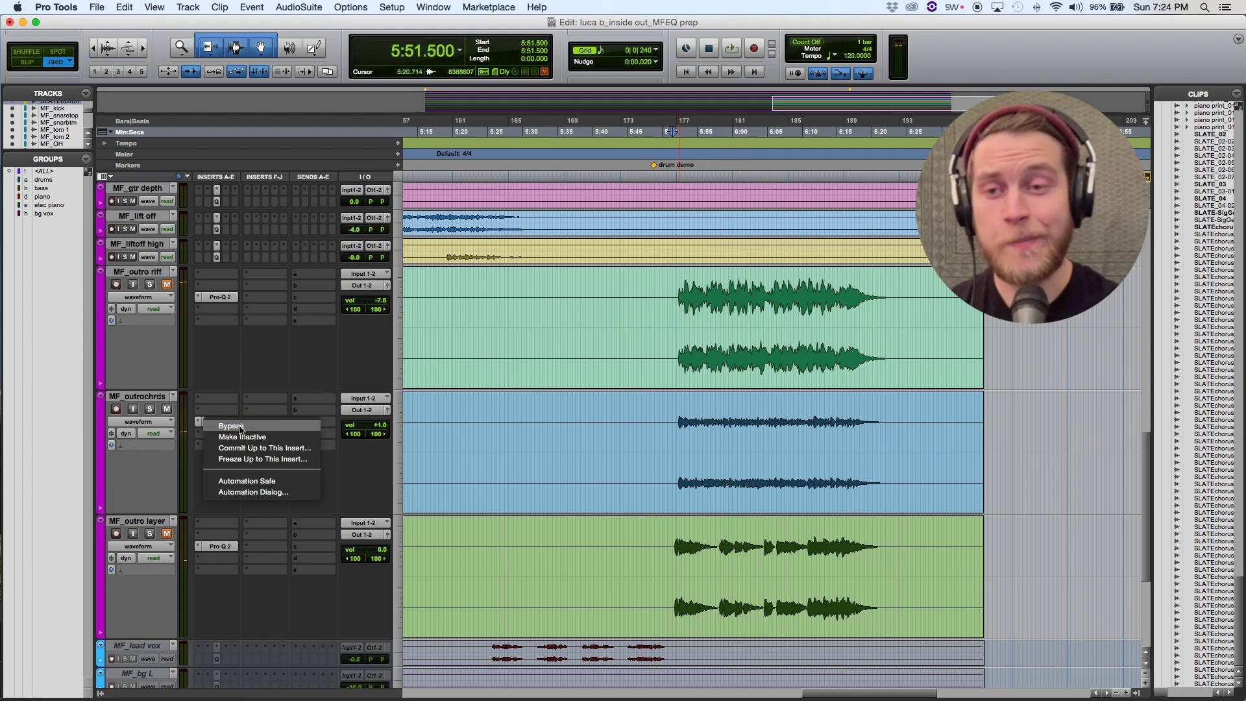
pyautogui.click(231, 426)
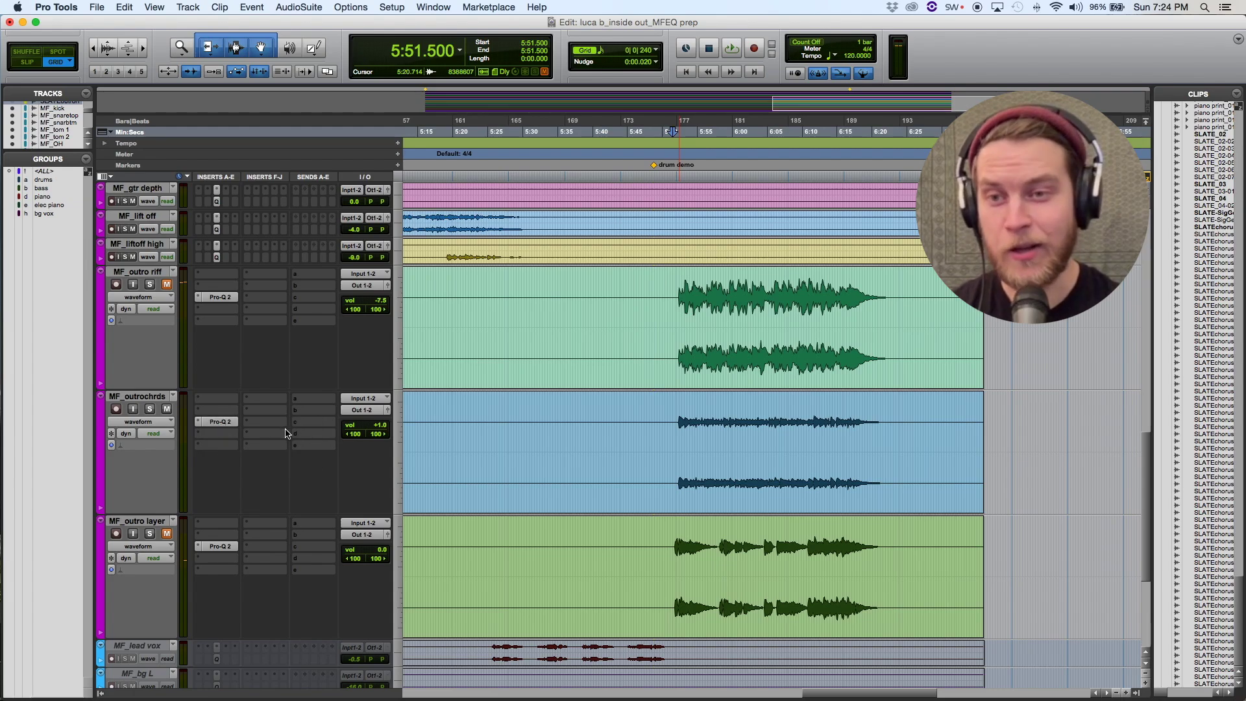
pyautogui.press('space')
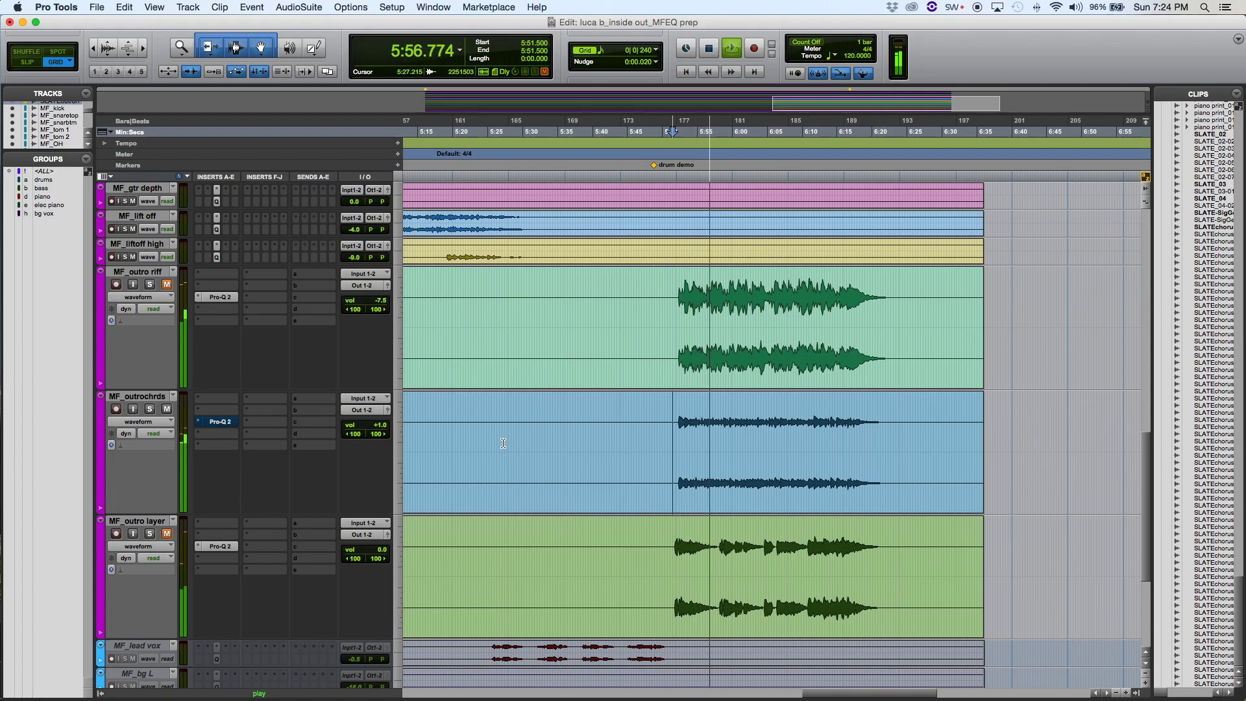
pyautogui.press('space')
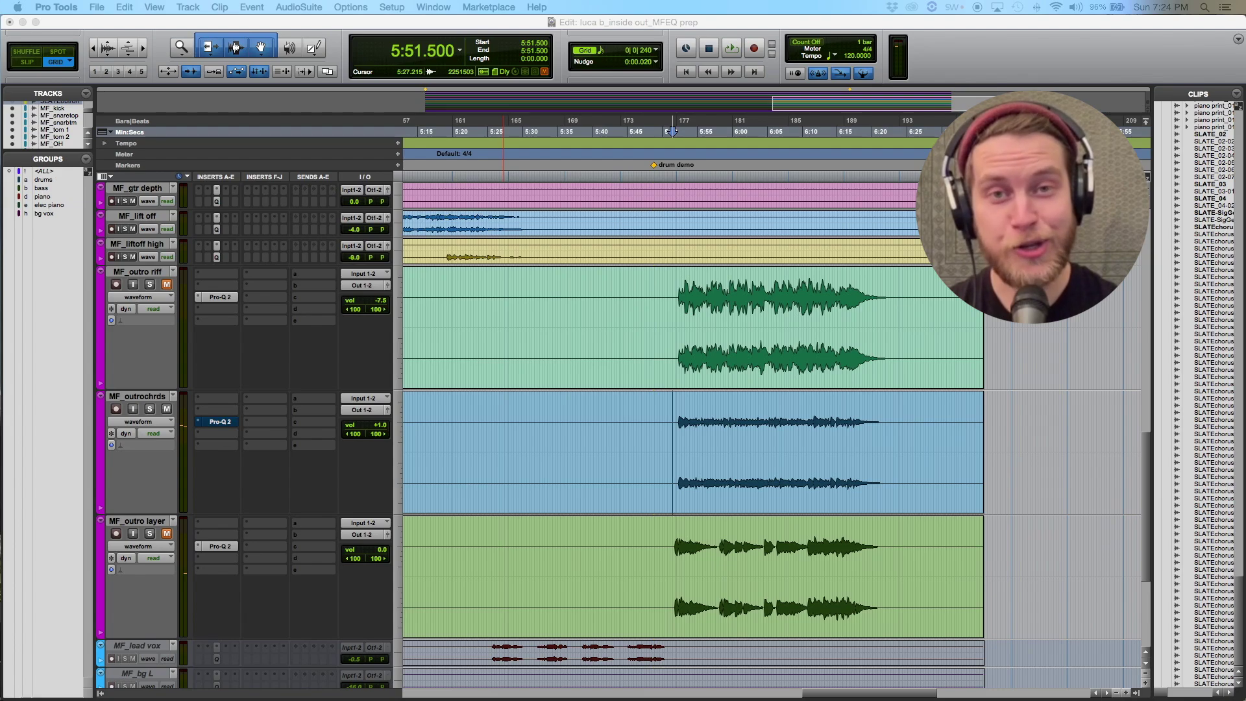
pyautogui.click(612, 602)
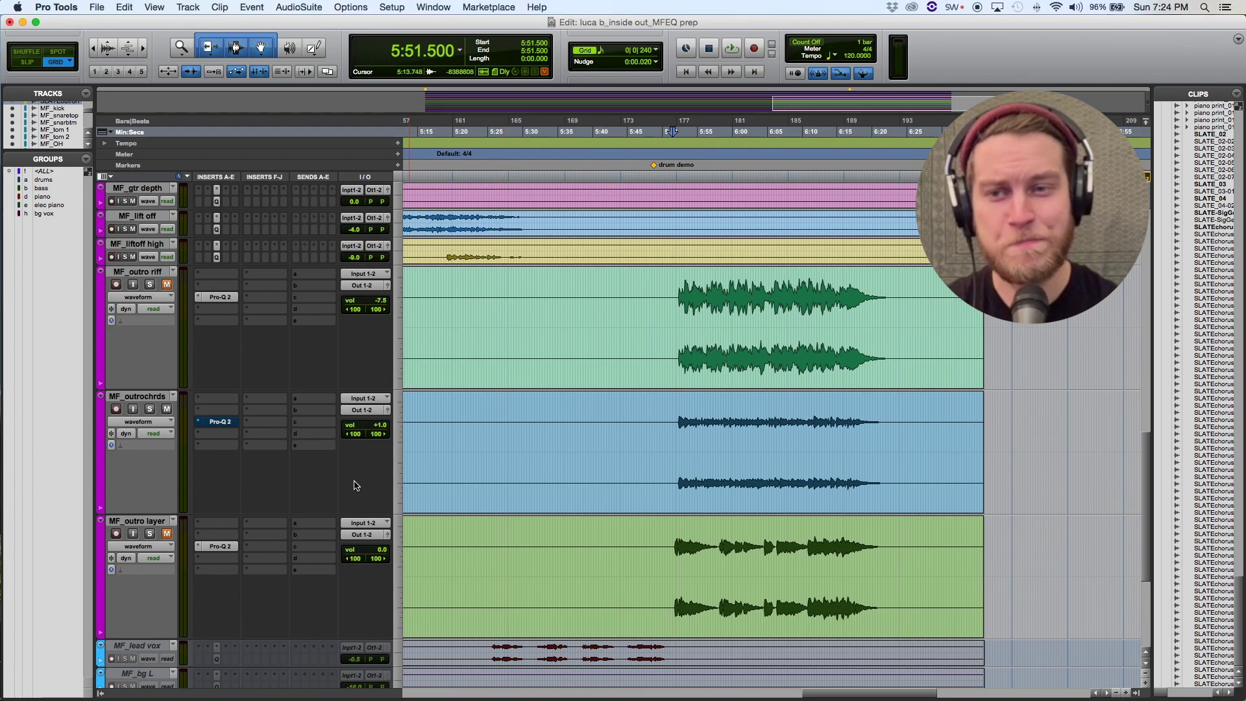
pyautogui.rightClick(232, 423)
pyautogui.click(233, 425)
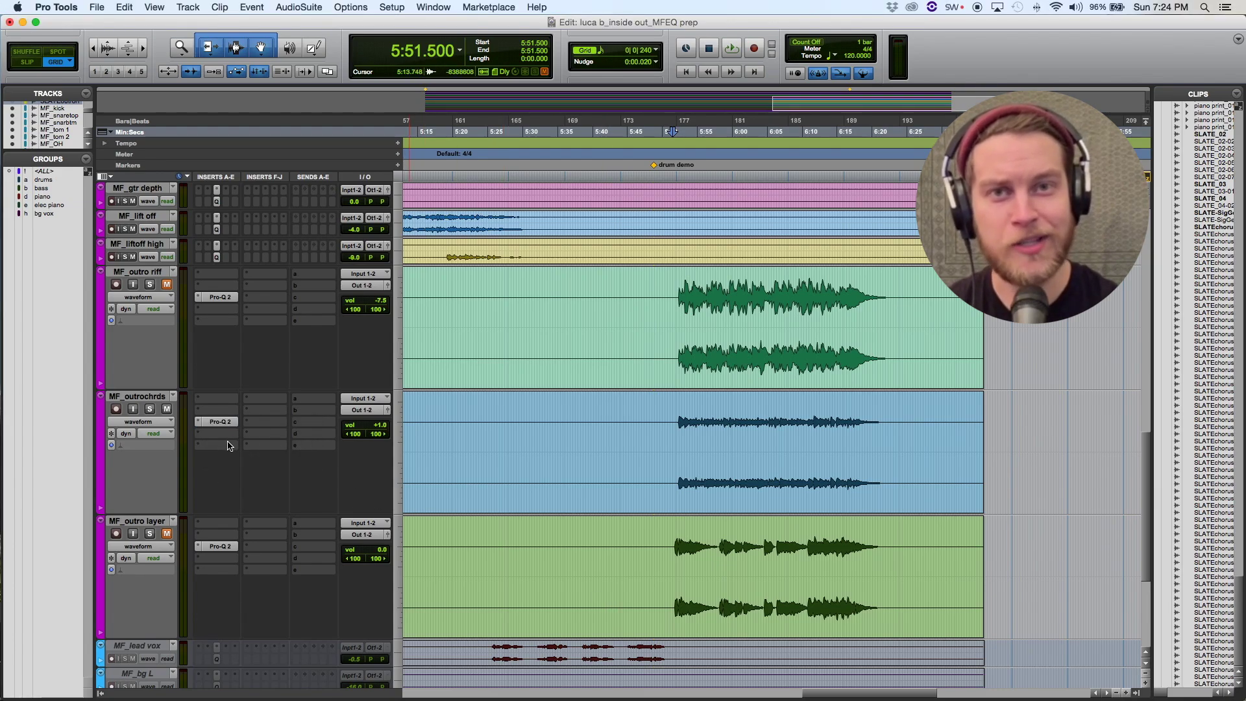
# Step: Unmute and solo MF_outro layer, mute MF_outrochrds, select the layer's outro part from 5:51.500 to 6:21.375, and play it
pyautogui.click(167, 533)
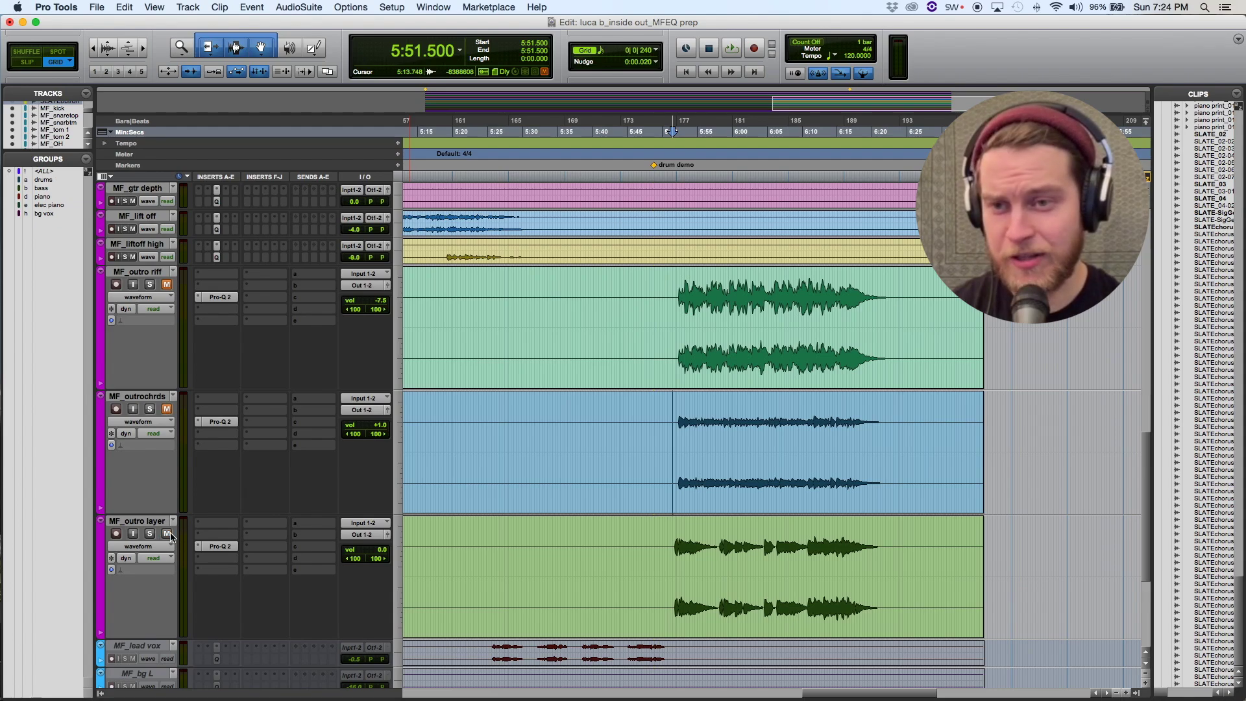
pyautogui.click(150, 533)
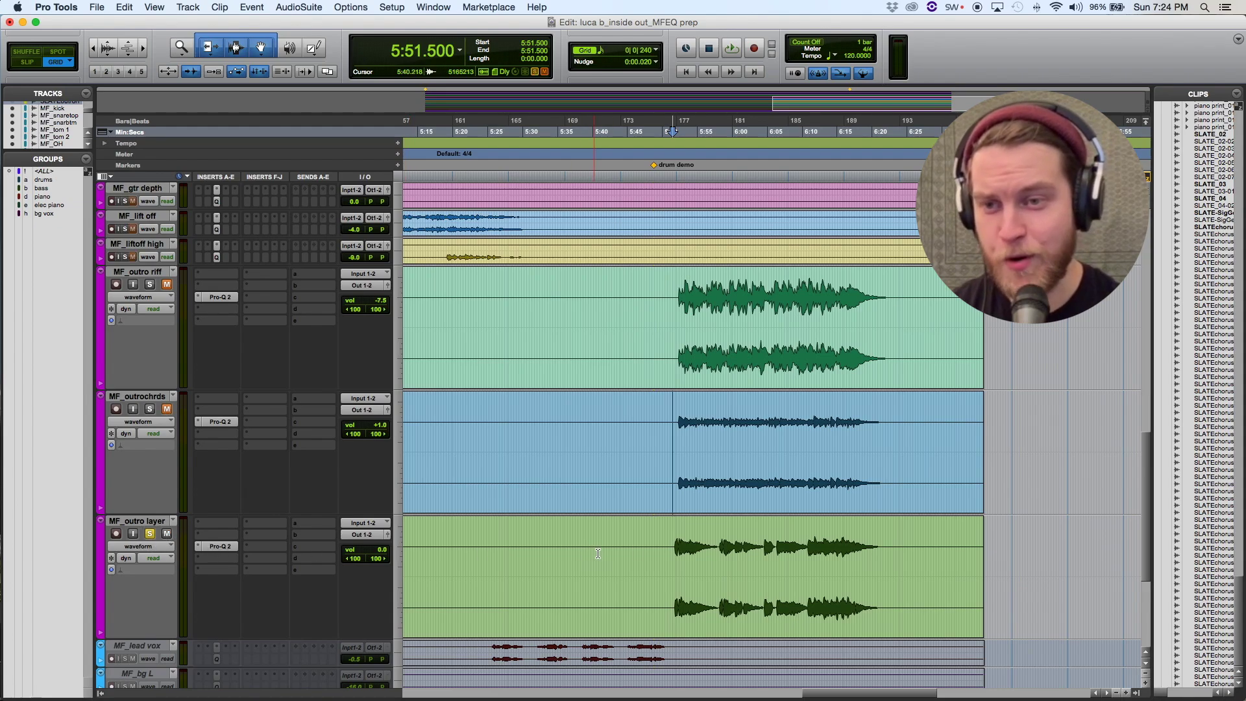
pyautogui.moveTo(671, 557); pyautogui.dragTo(718, 568)
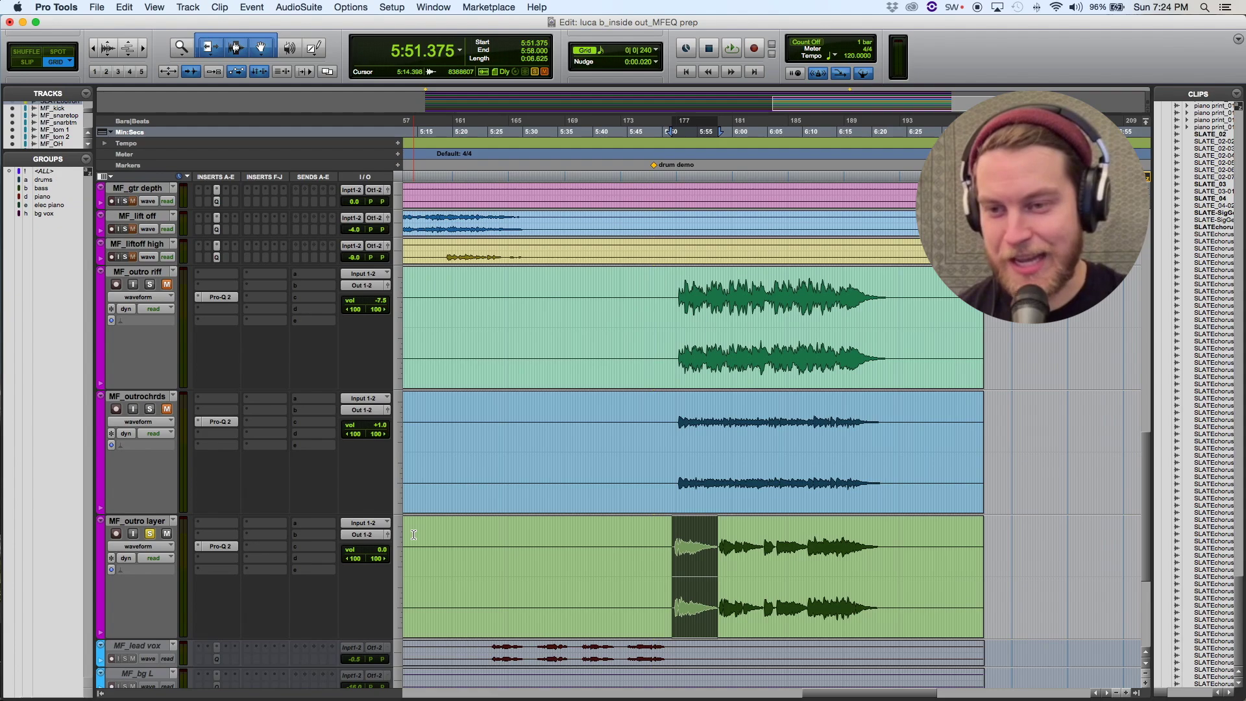
pyautogui.hotkey('shift', 'Tab')
pyautogui.press('space')
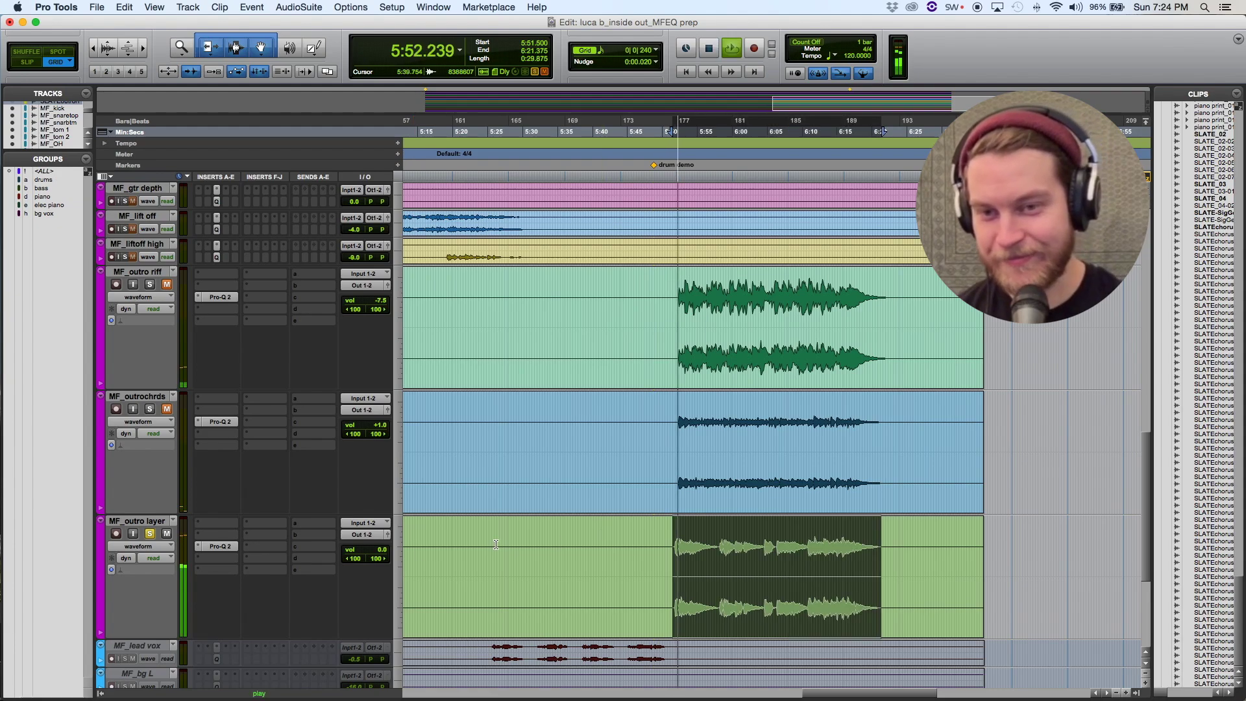
# Step: Unsolo MF_outro layer, open its Pro-Q 2, and audition and enable the -9.65 dB bell band at 3771.3 Hz during outro playback
pyautogui.click(150, 534)
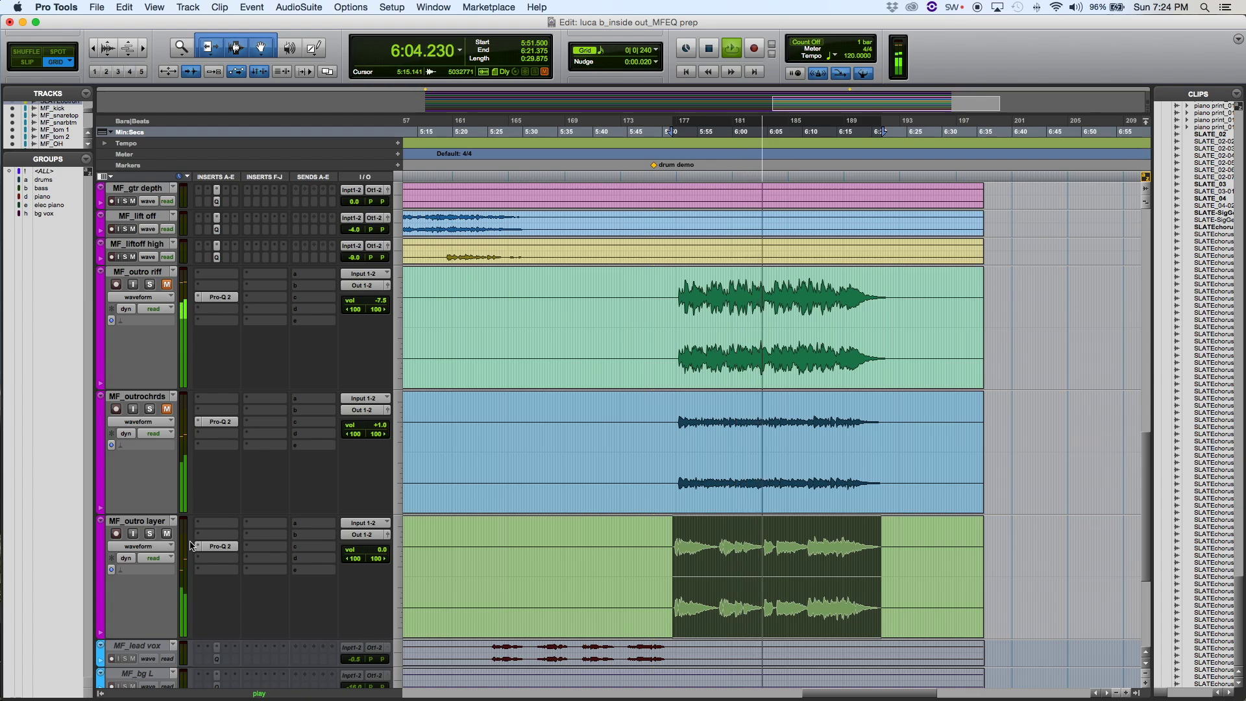
pyautogui.click(214, 550)
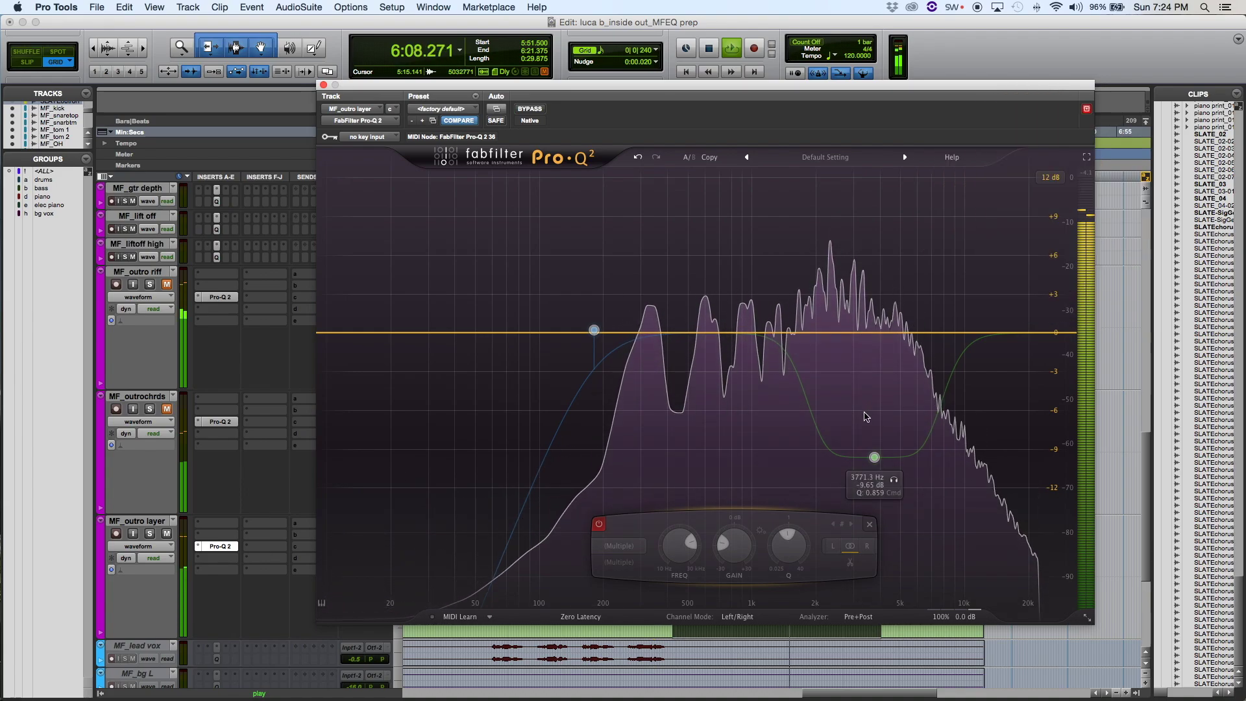
pyautogui.click(874, 457)
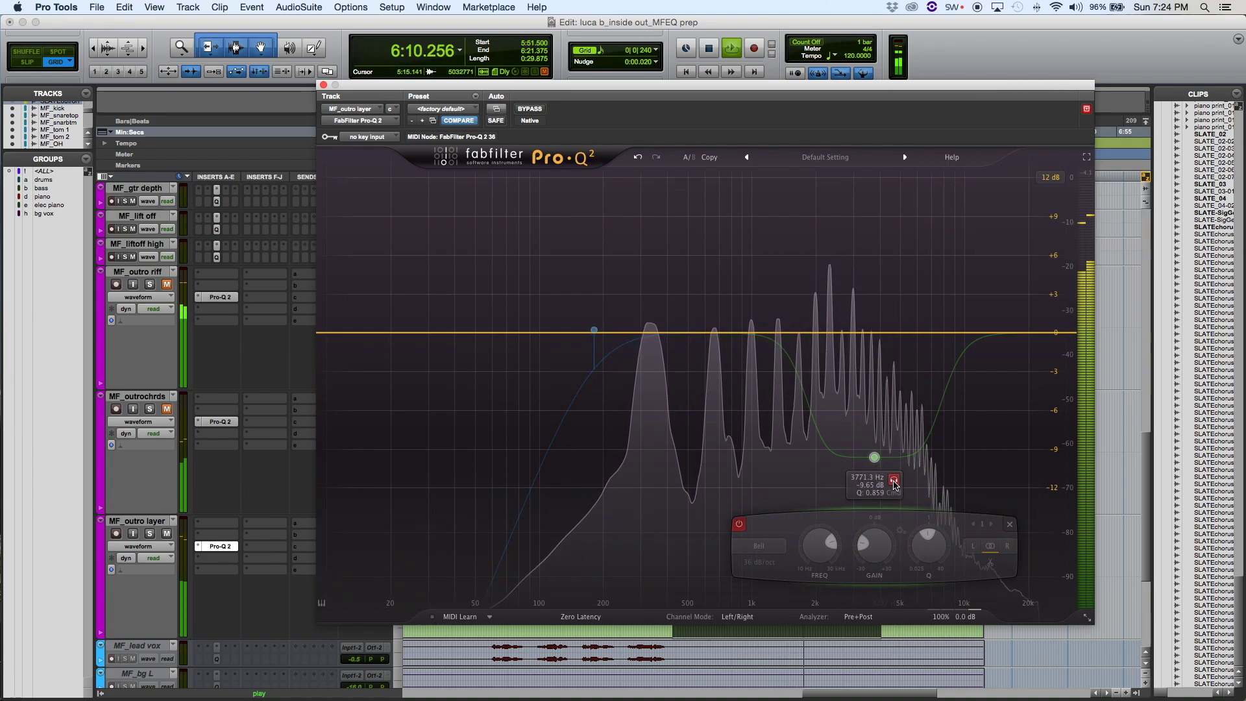
pyautogui.click(894, 480)
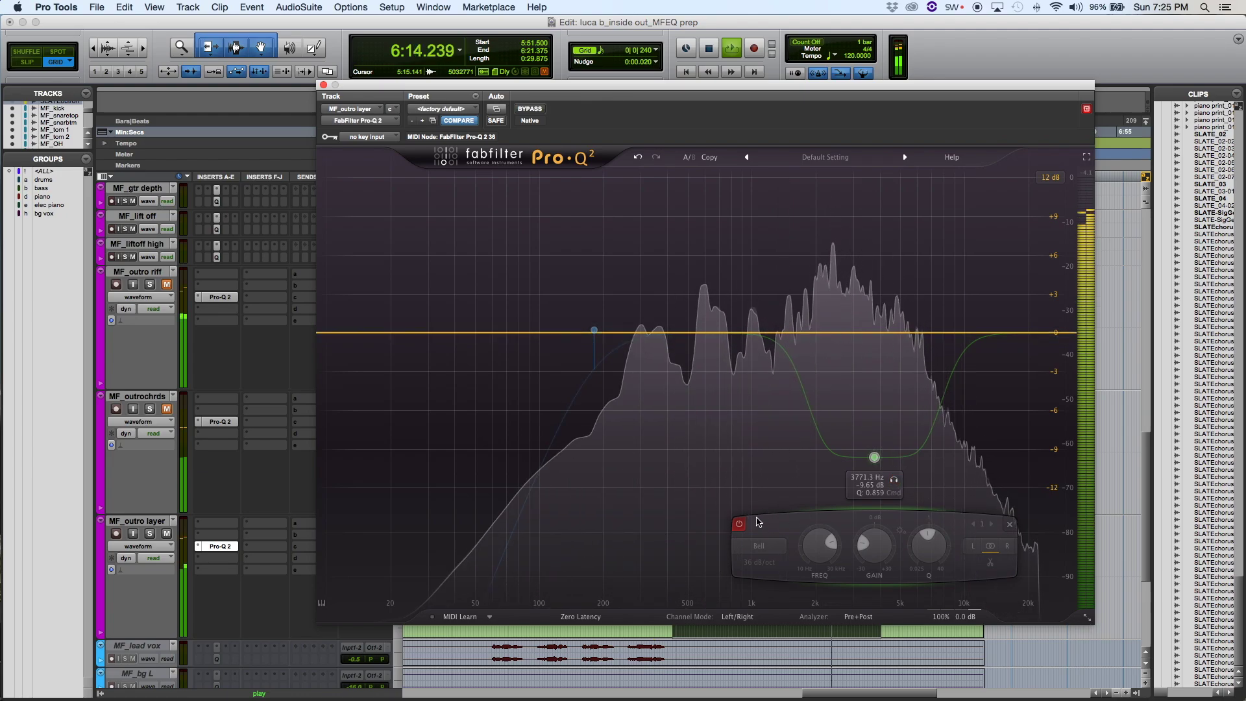
pyautogui.click(894, 480)
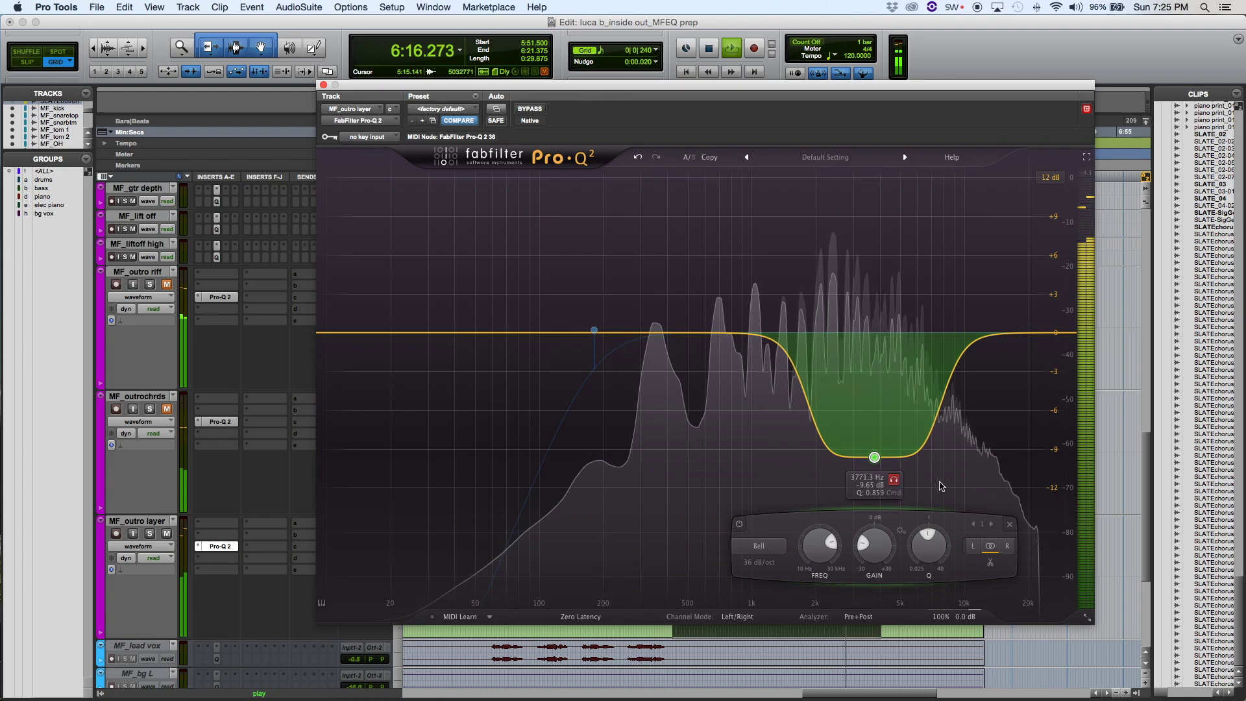
pyautogui.click(973, 487)
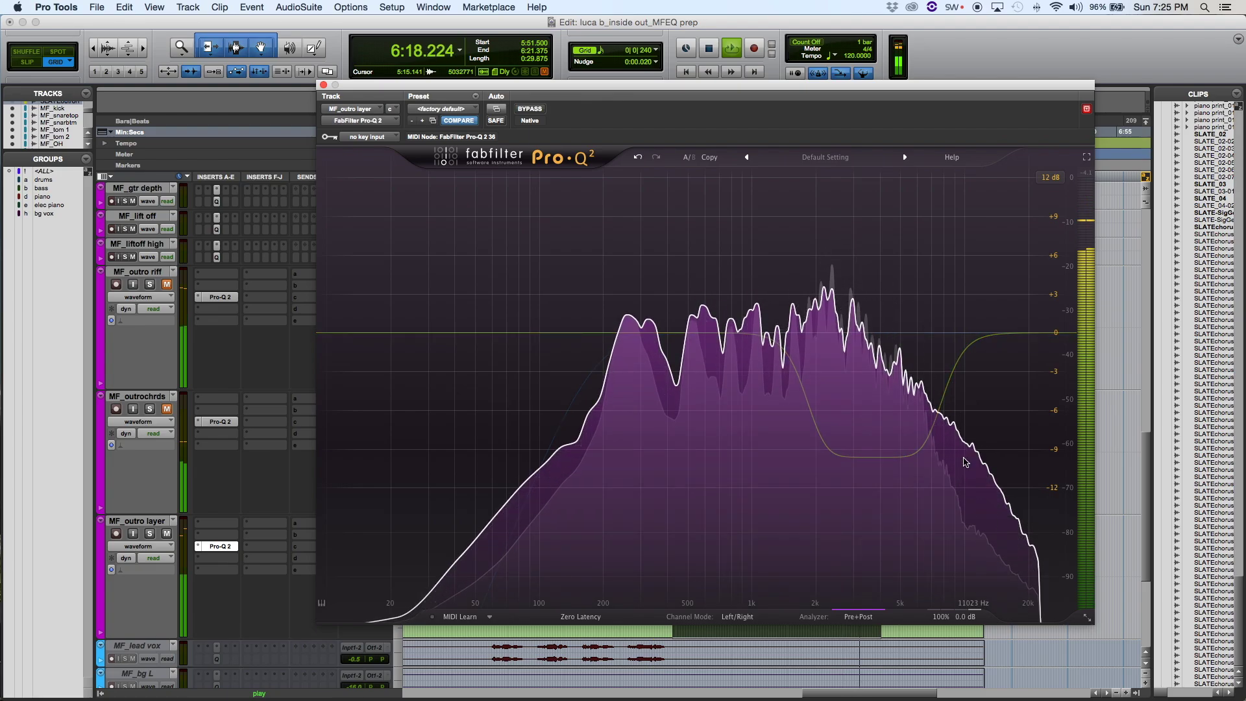
# Step: Replay the outro from 5:51.500 and compare the mix with the layer's 3771.3 Hz bell cut disabled and re-enabled
pyautogui.click(874, 456)
pyautogui.press('space')
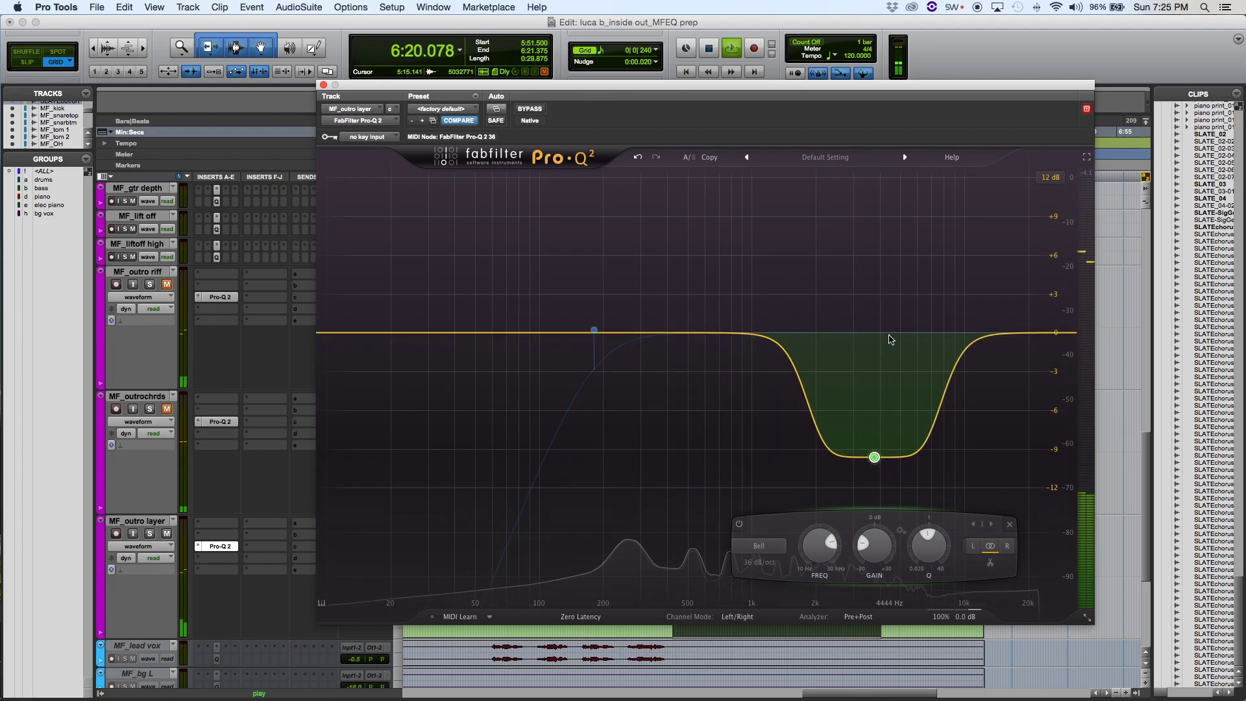
pyautogui.press('space')
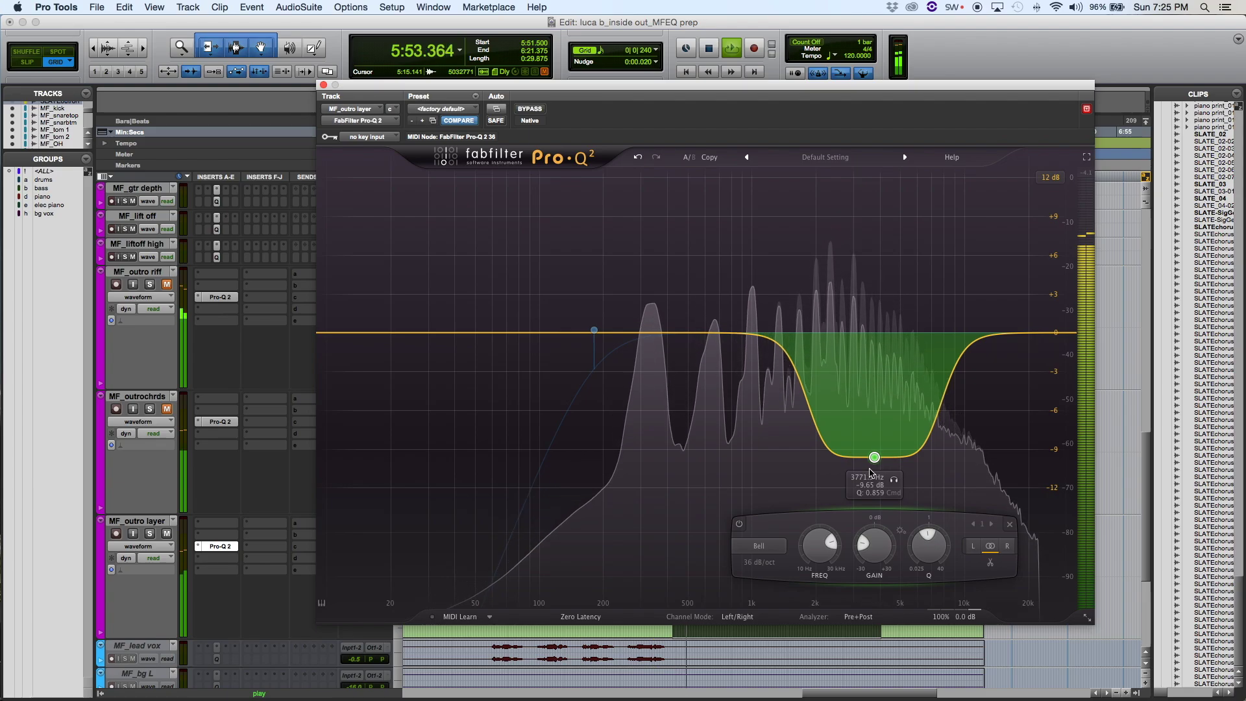
pyautogui.click(739, 524)
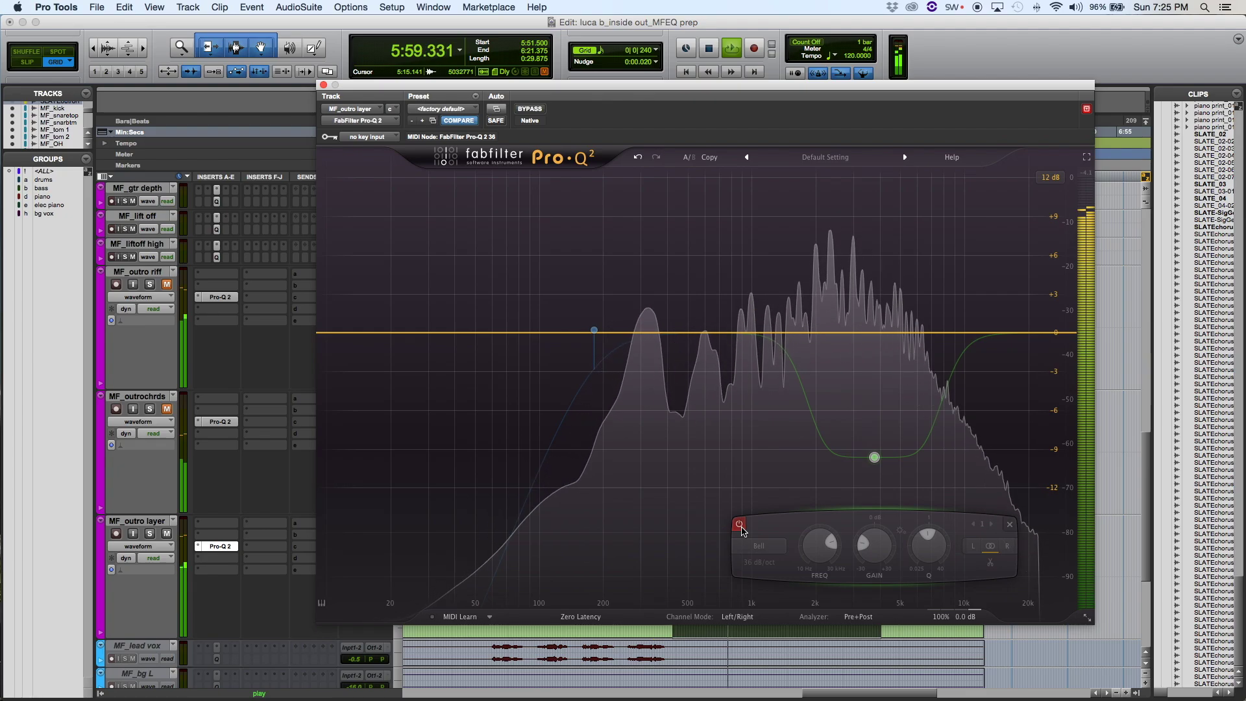
pyautogui.click(739, 525)
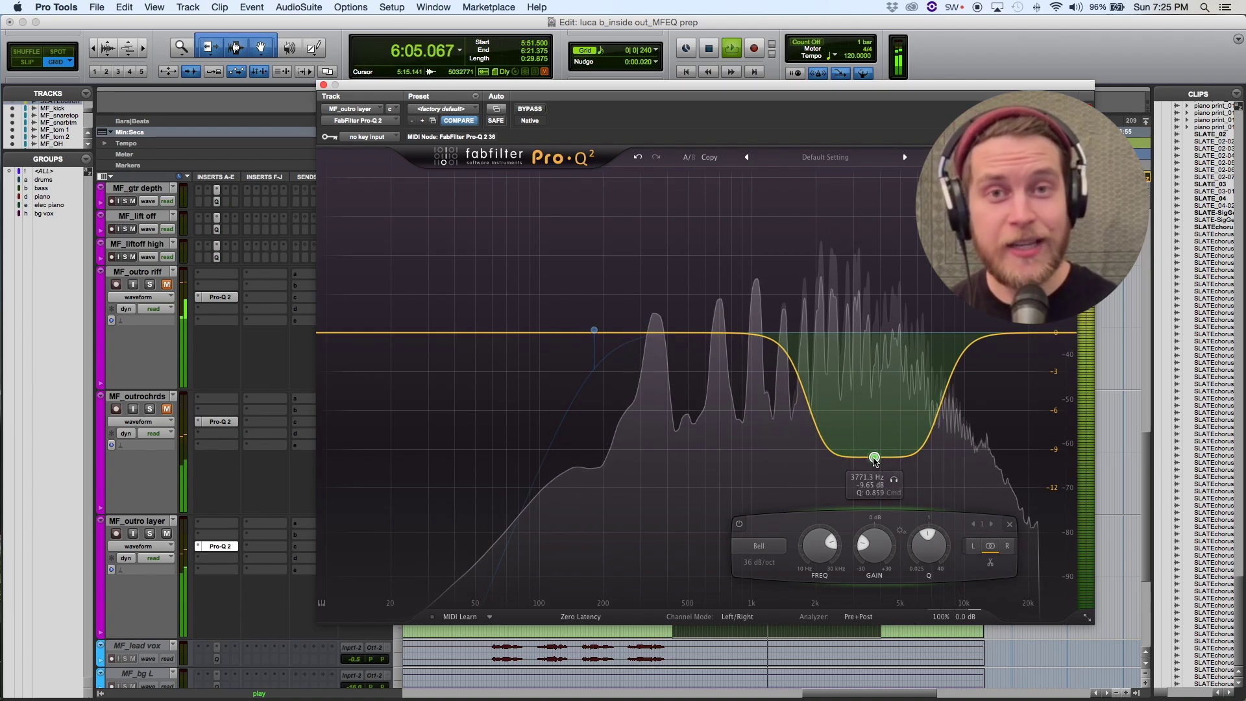
# Step: Audition and enable the layer's low-cut band at 180.09 Hz with a Q of 1.024, and close the equalizer window
pyautogui.click(594, 331)
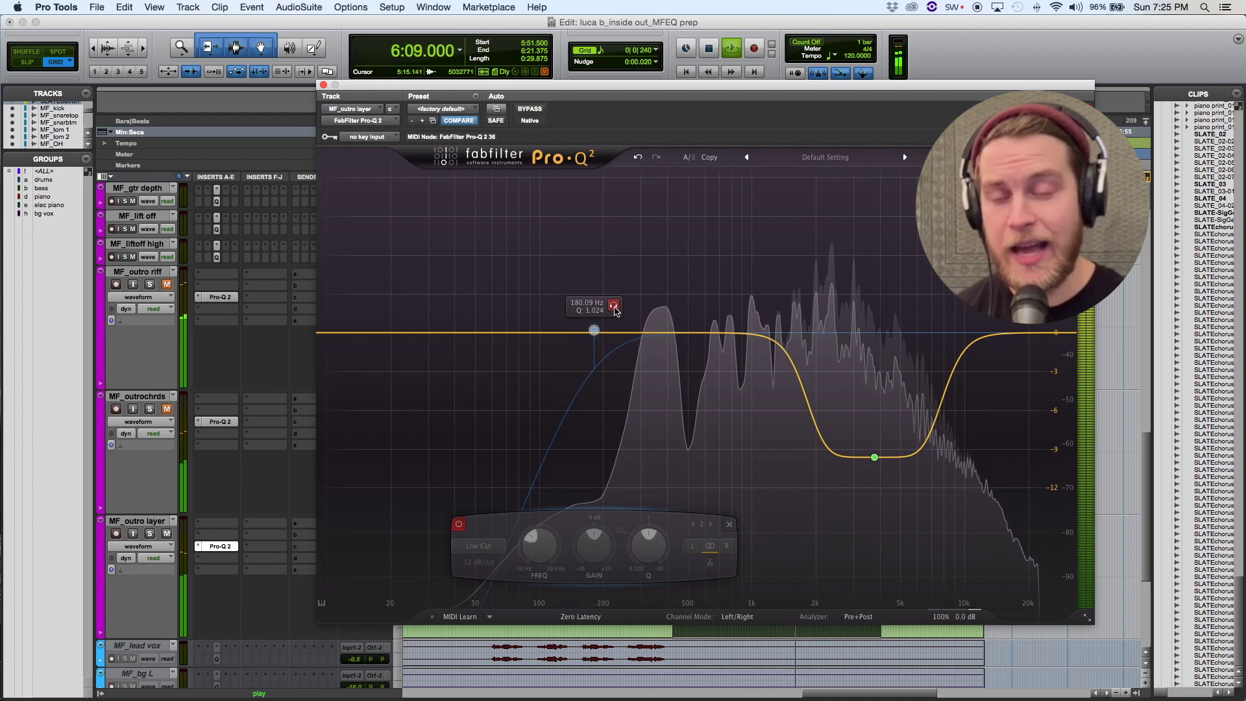
pyautogui.click(613, 312)
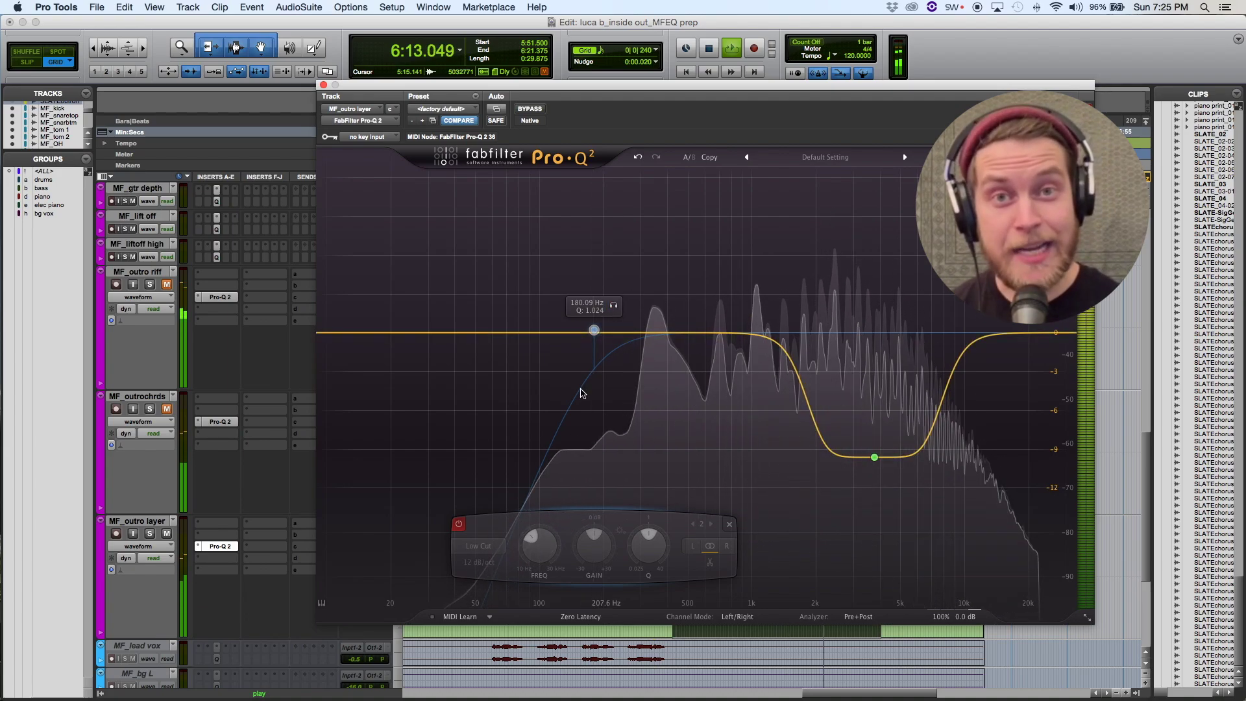
pyautogui.click(458, 524)
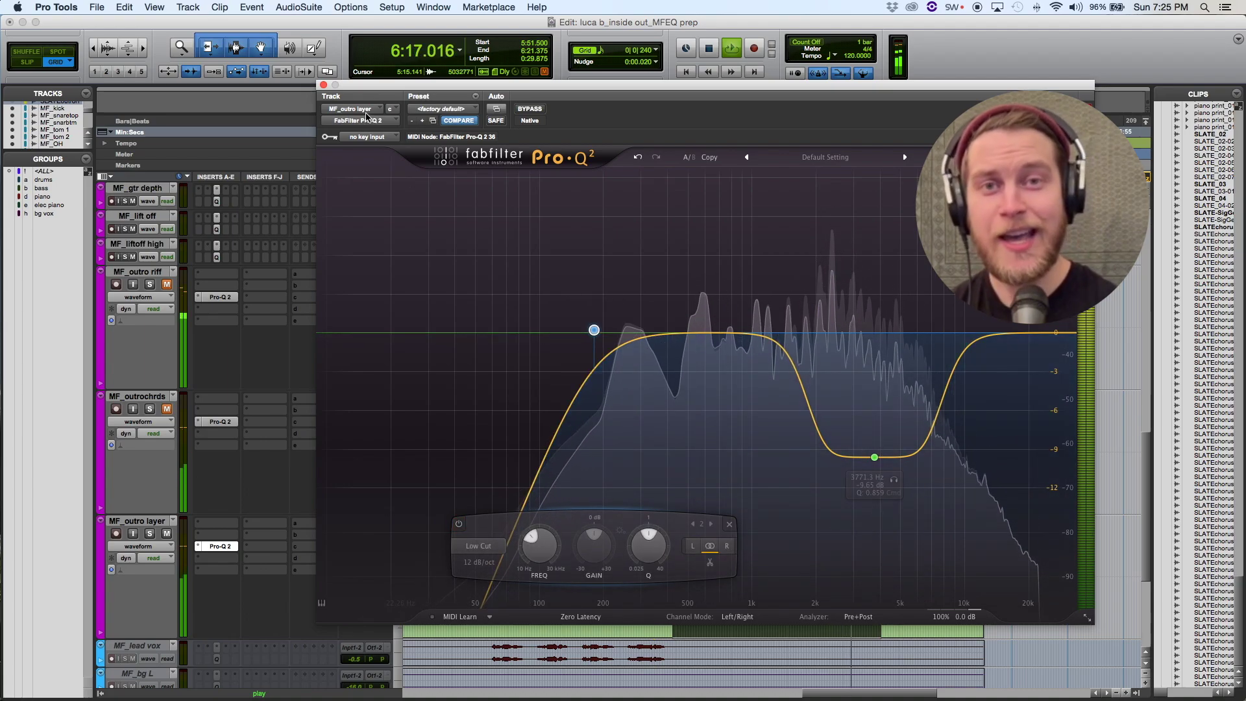
pyautogui.click(324, 85)
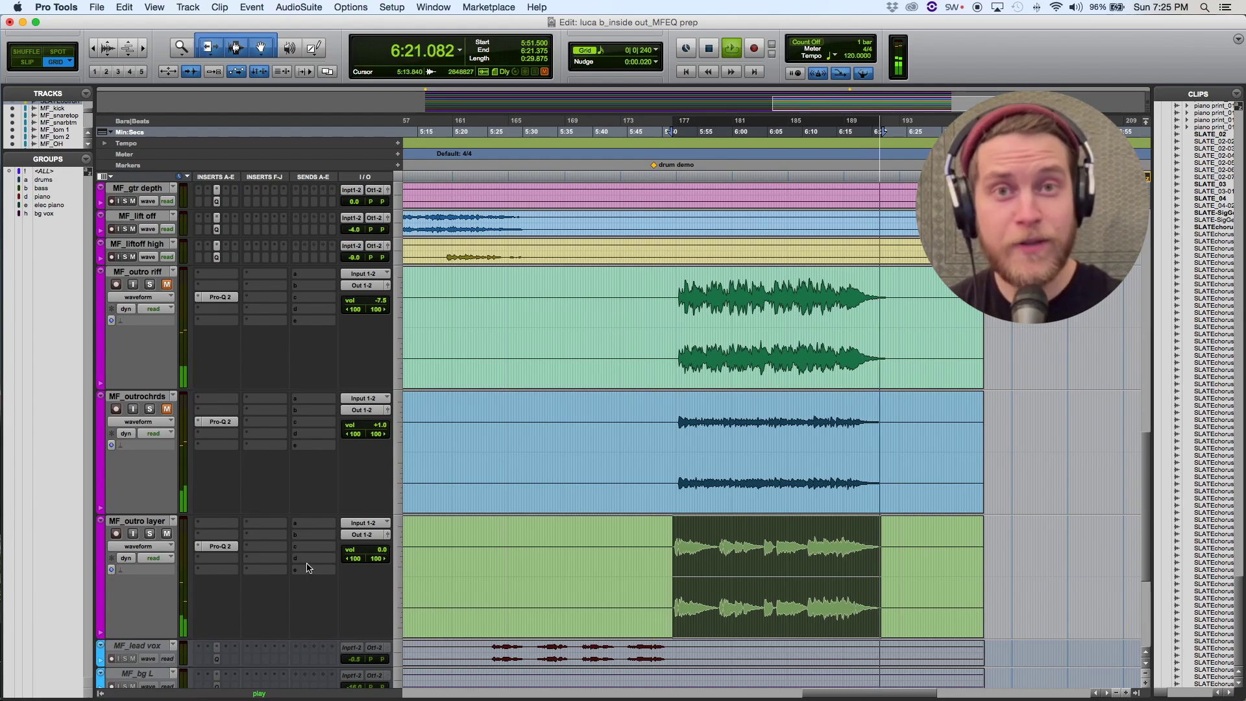
# Step: Stop playback, unmute MF_outrochrds and MF_outro riff, and play the outro mix from 5:51.500 with all three outro tracks
pyautogui.press('space')
pyautogui.rightClick(230, 555)
pyautogui.press('Escape')
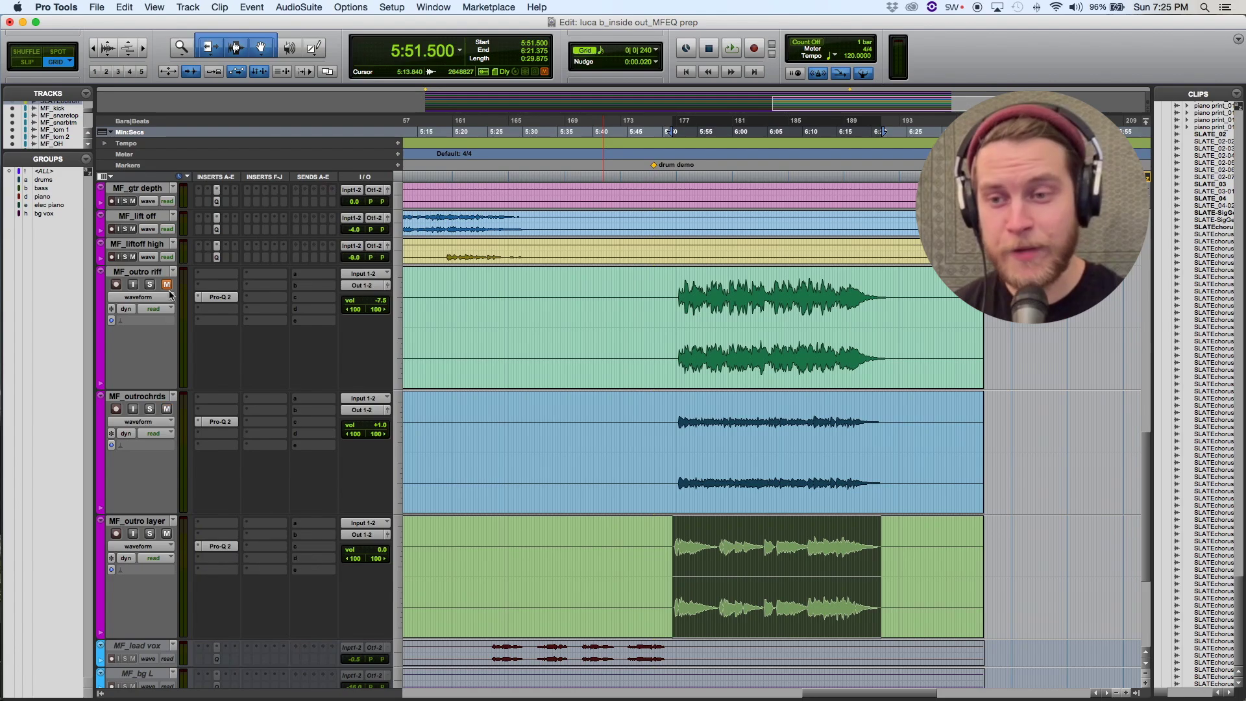
pyautogui.press('space')
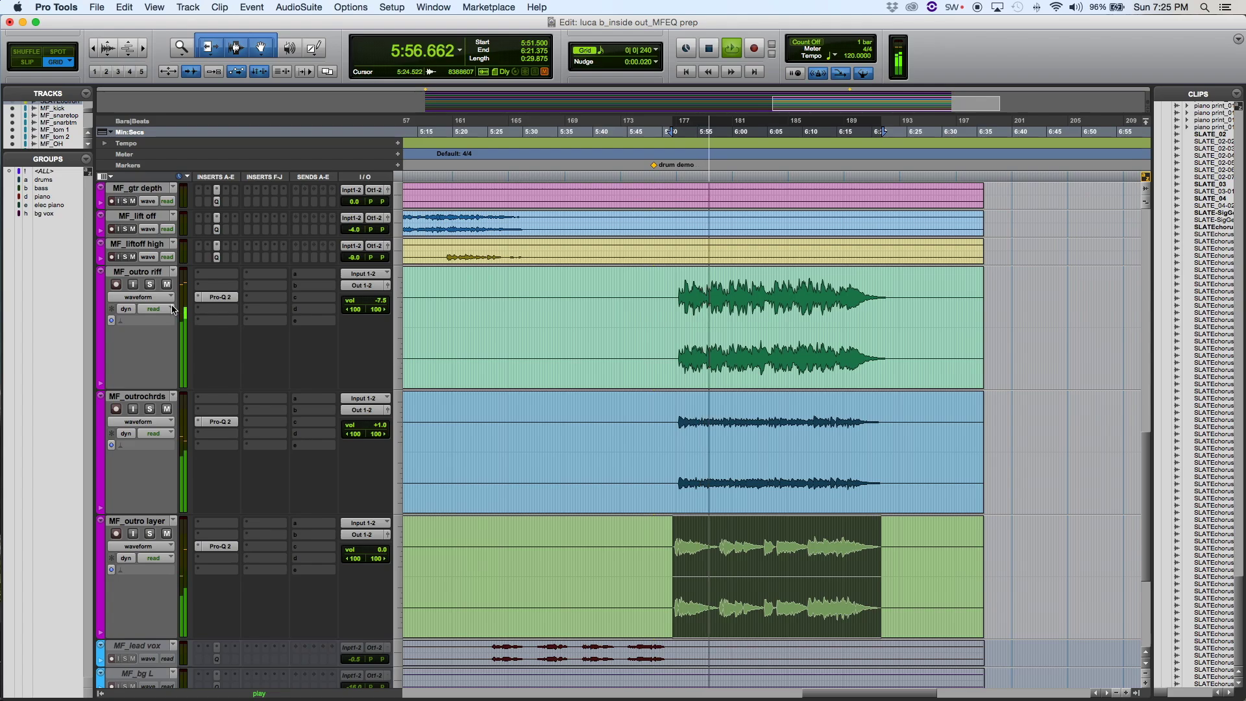
# Step: Solo MF_outro riff, MF_outro layer and MF_outrochrds together to hear the three equalized parts, and clear the solos
pyautogui.click(149, 284)
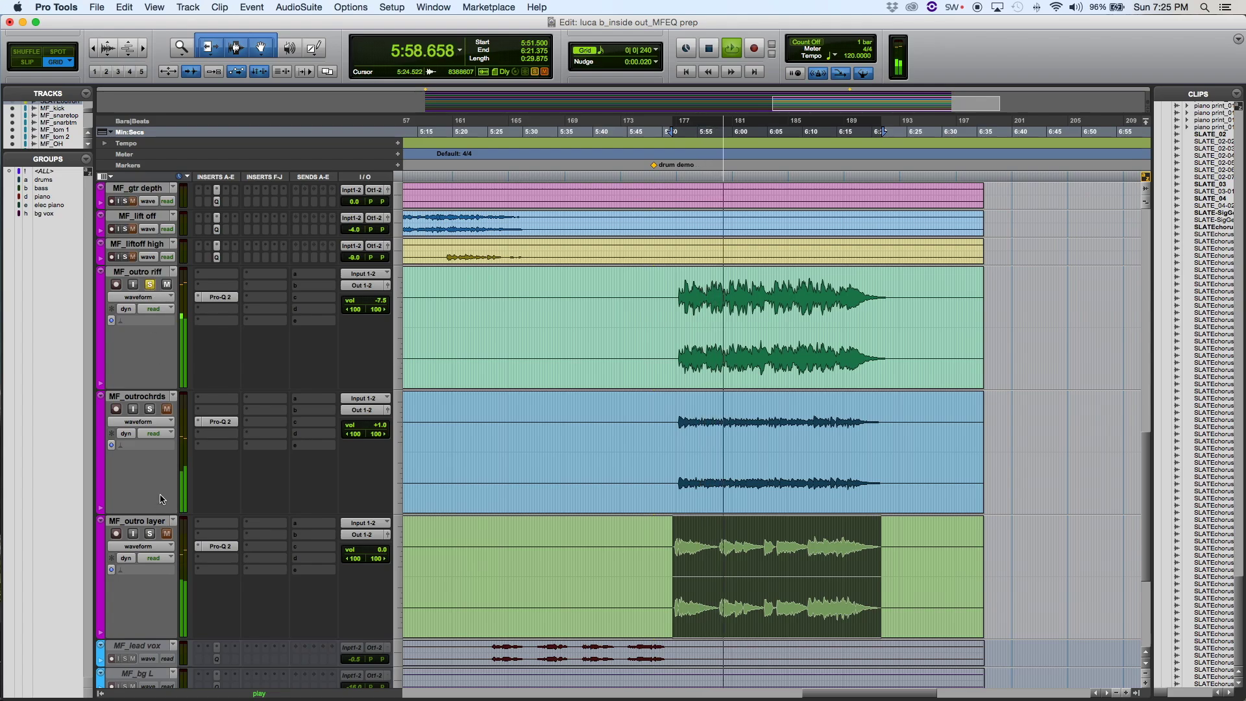
pyautogui.click(150, 534)
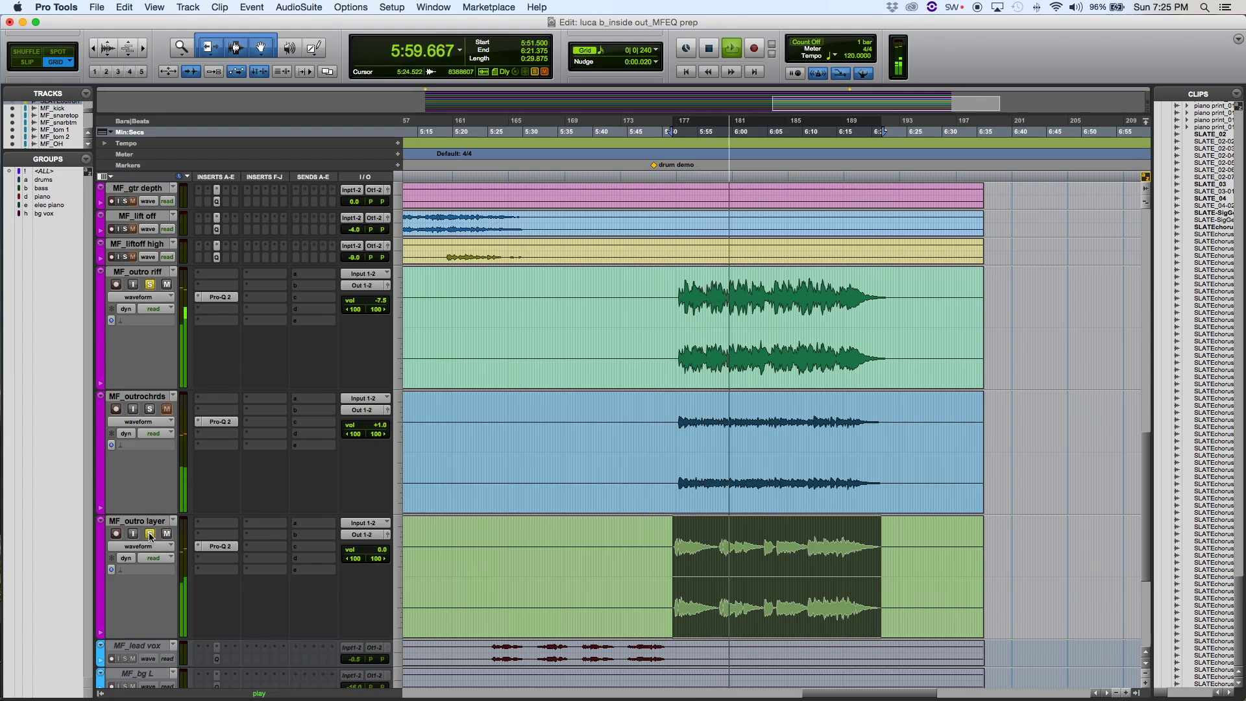
pyautogui.click(150, 409)
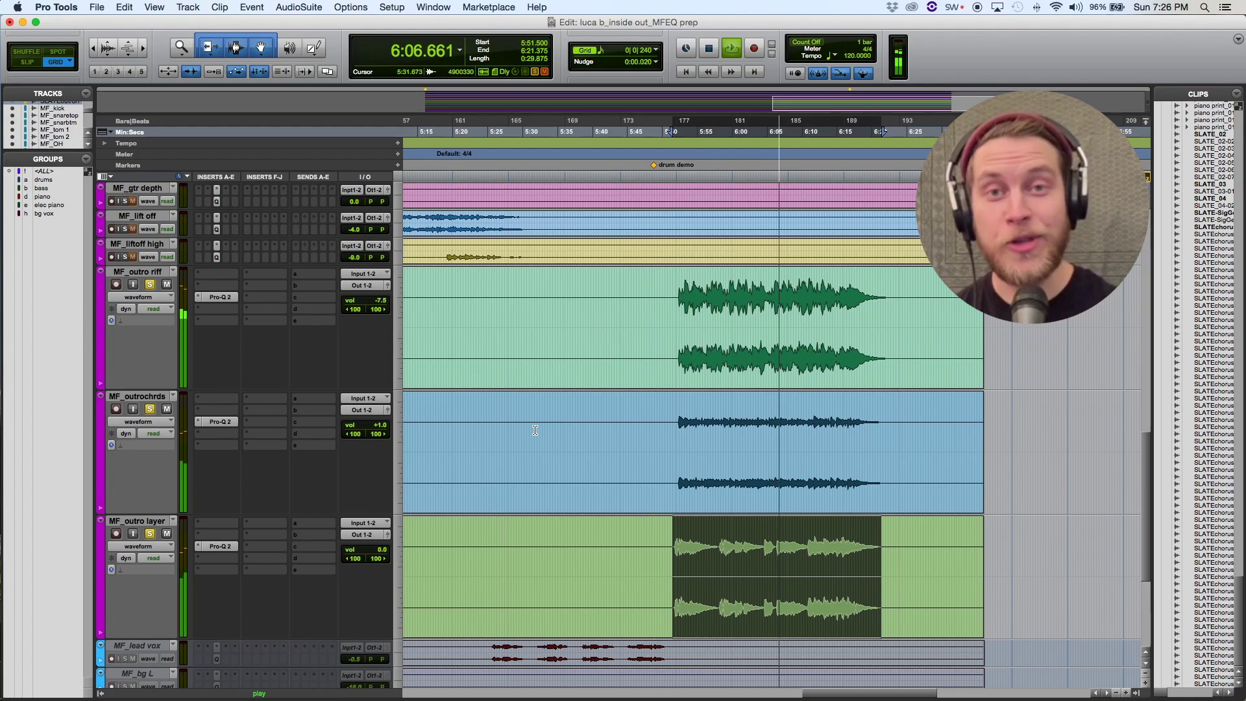
pyautogui.click(535, 72)
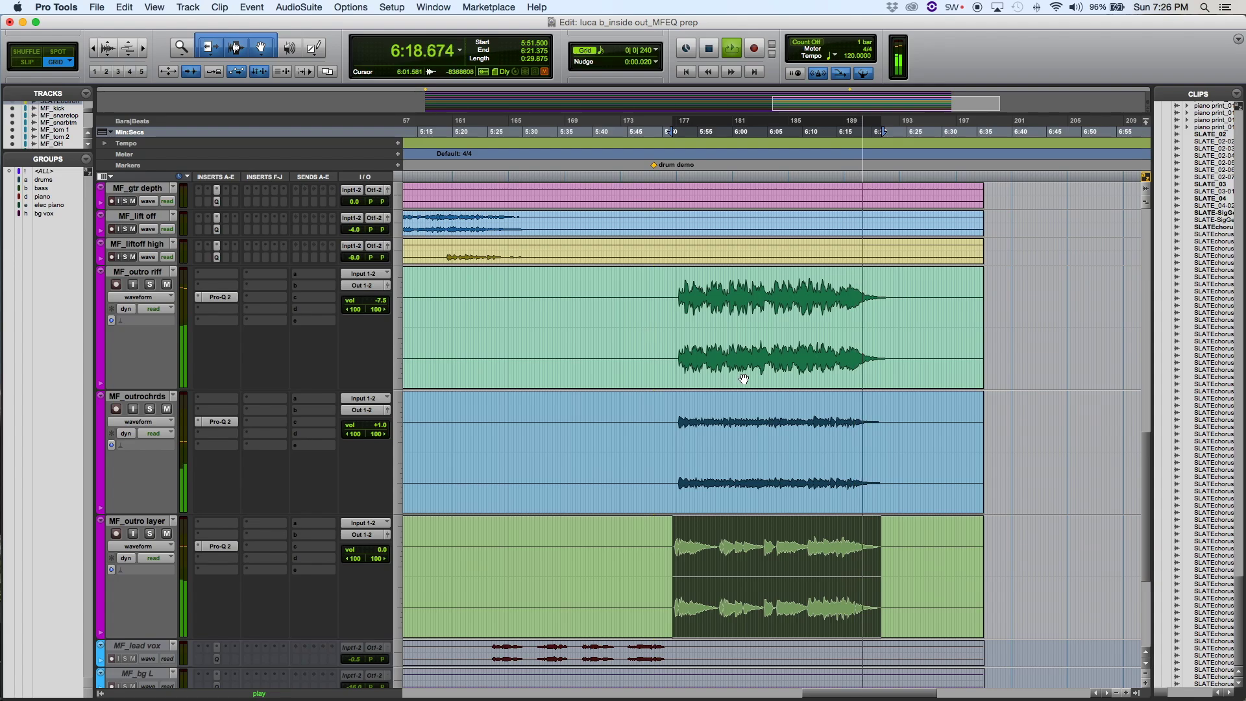
# Step: Stop playback, place the cursor at 6:04.250, and shrink the heights of the MF_outro riff, MF_outrochrds and MF_outro layer tracks
pyautogui.press('space')
pyautogui.click(766, 405)
pyautogui.press('r')
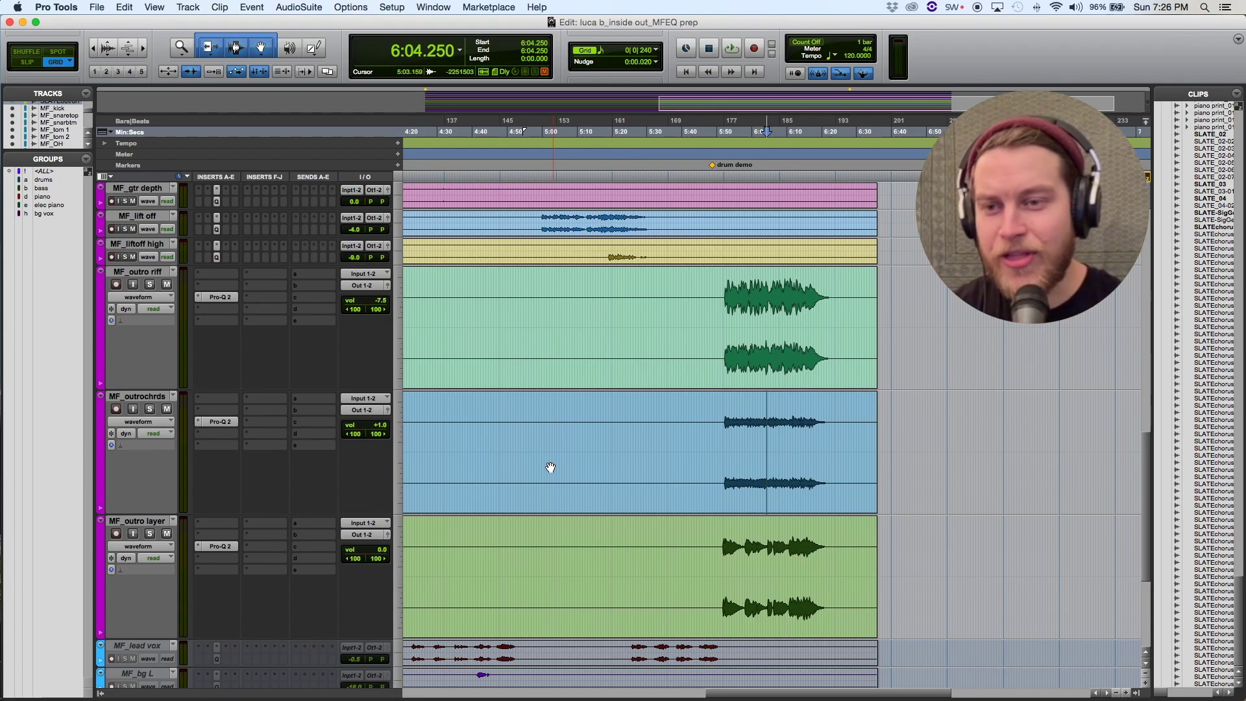
pyautogui.click(124, 273)
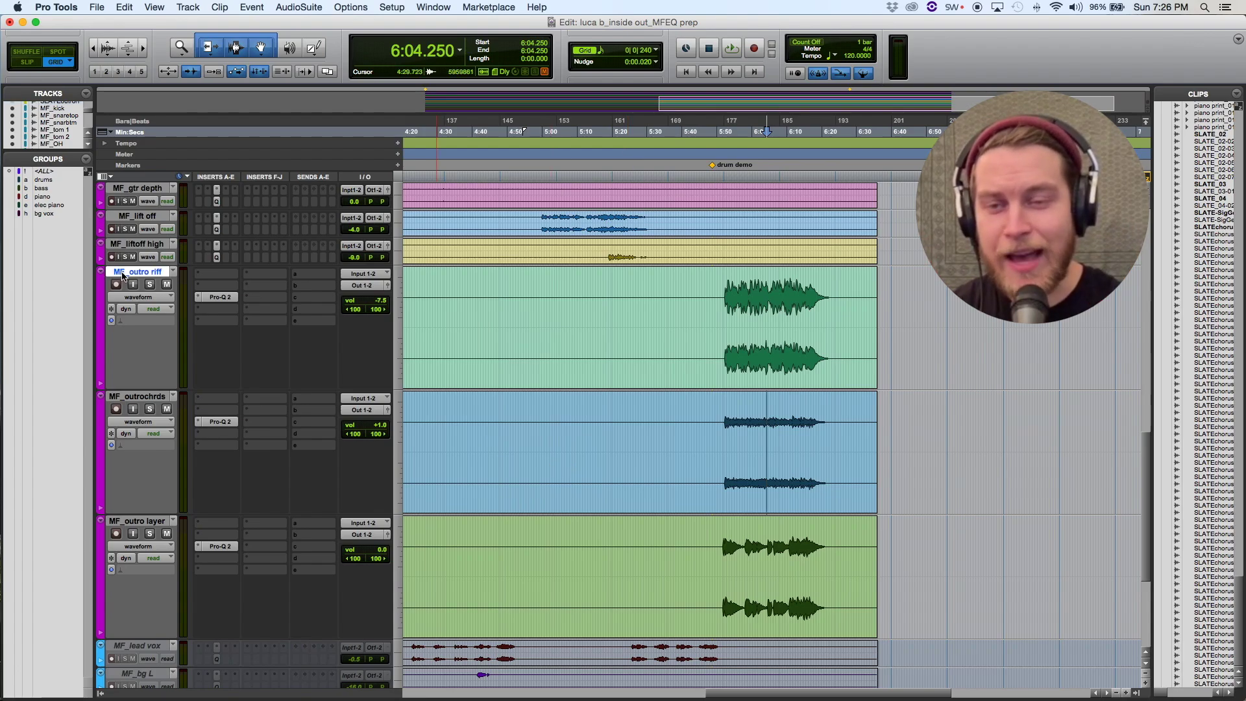
pyautogui.keyDown('shift'); pyautogui.click(136, 520); pyautogui.keyUp('shift')
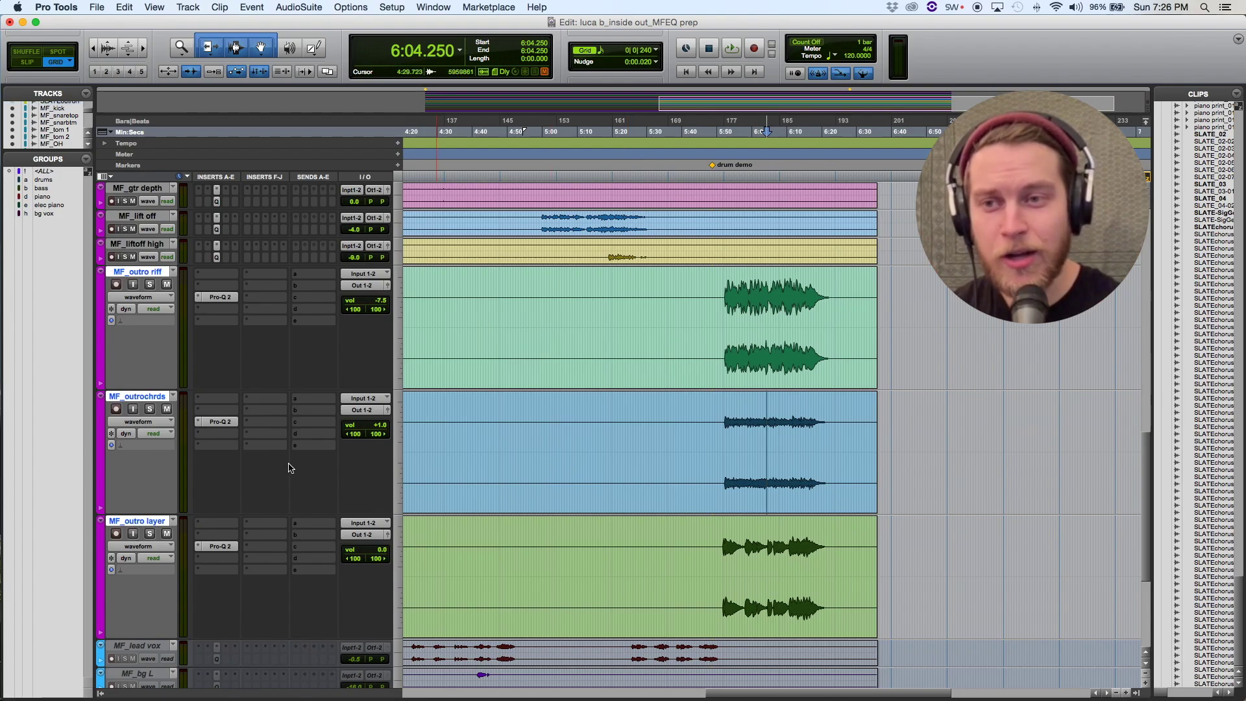
pyautogui.click(398, 440)
pyautogui.click(418, 426)
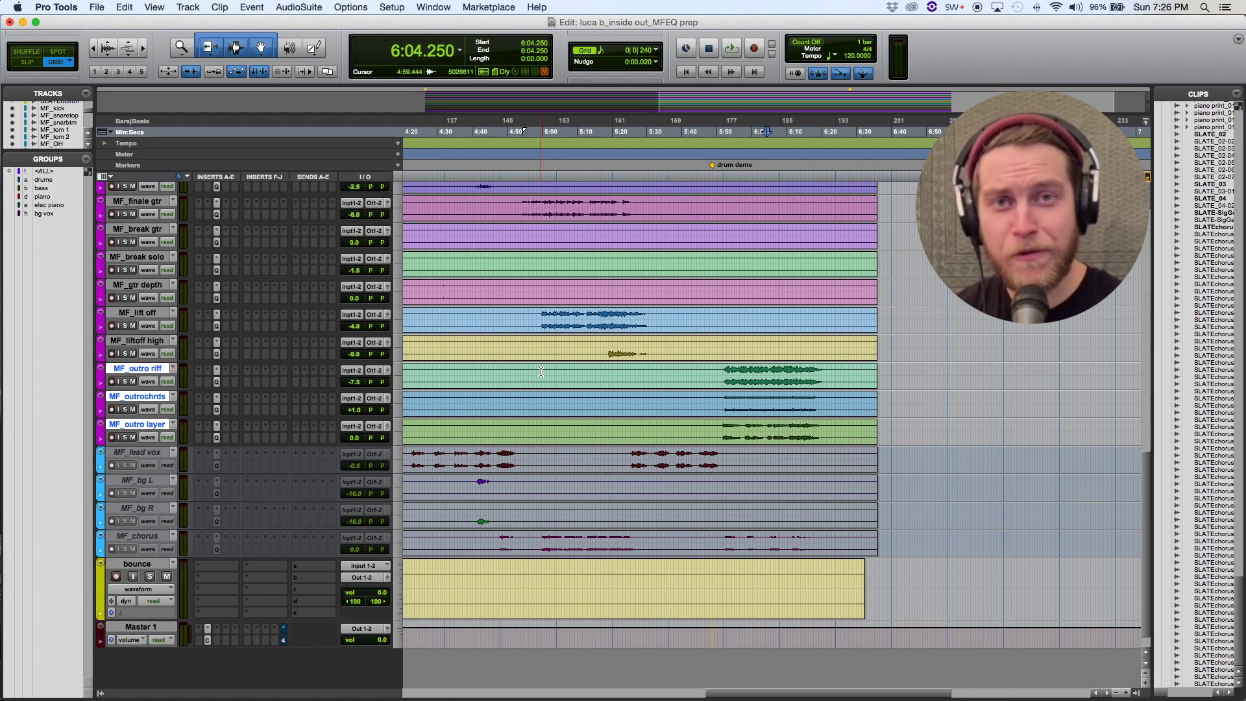
# Step: Show the whole session timeline and look through the instrument tracks from MF_room down to MF_outro riff
pyautogui.click(541, 371)
pyautogui.hotkey('alt', 'a')
pyautogui.scroll(10, 672, 364)
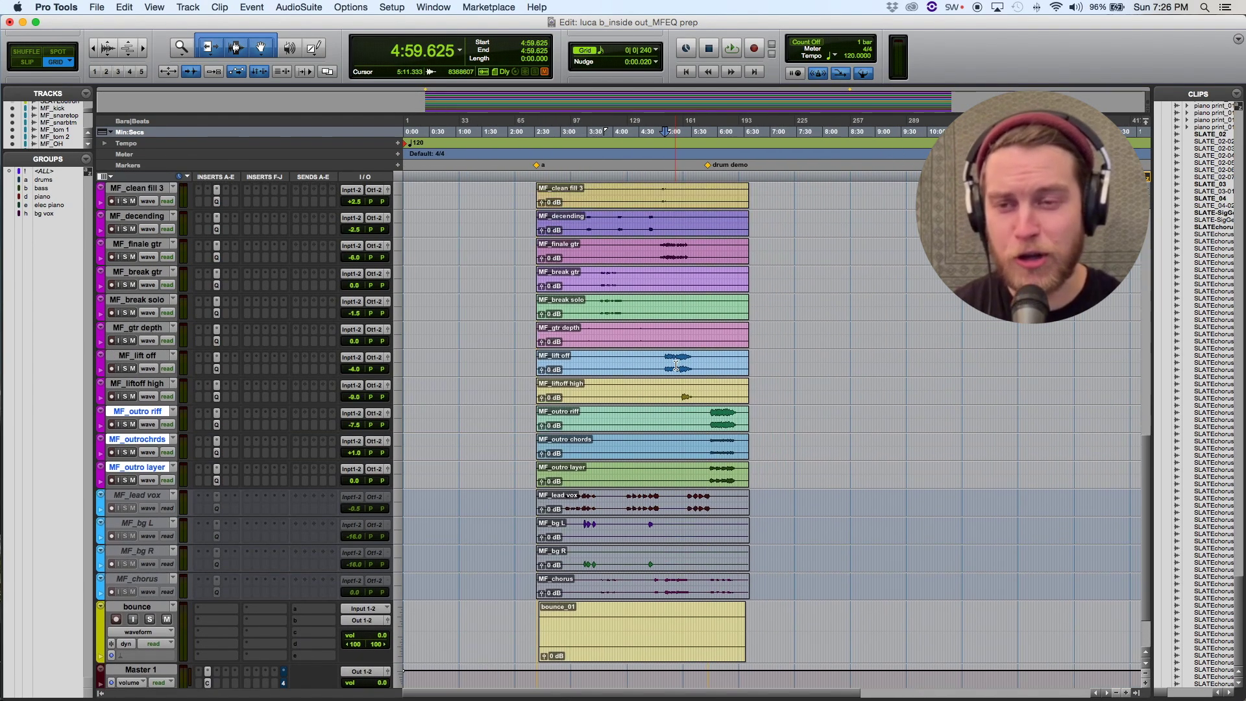
pyautogui.scroll(7, 675, 365)
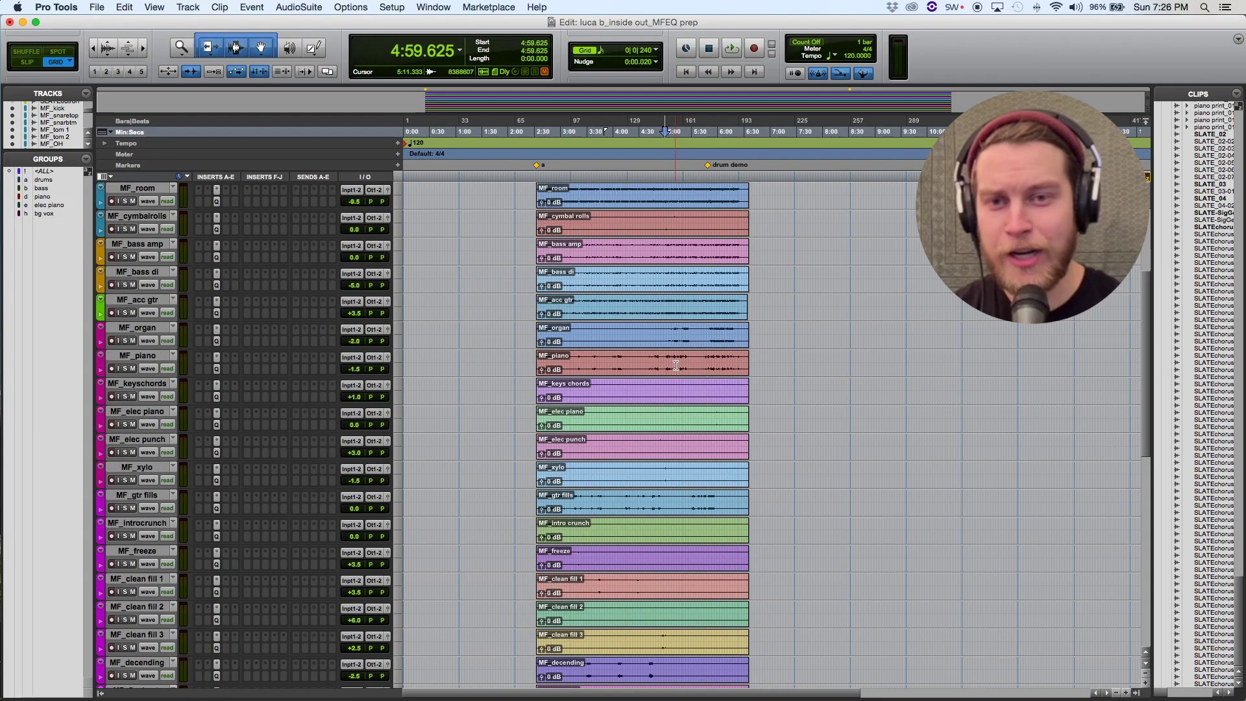
pyautogui.scroll(-10, 676, 365)
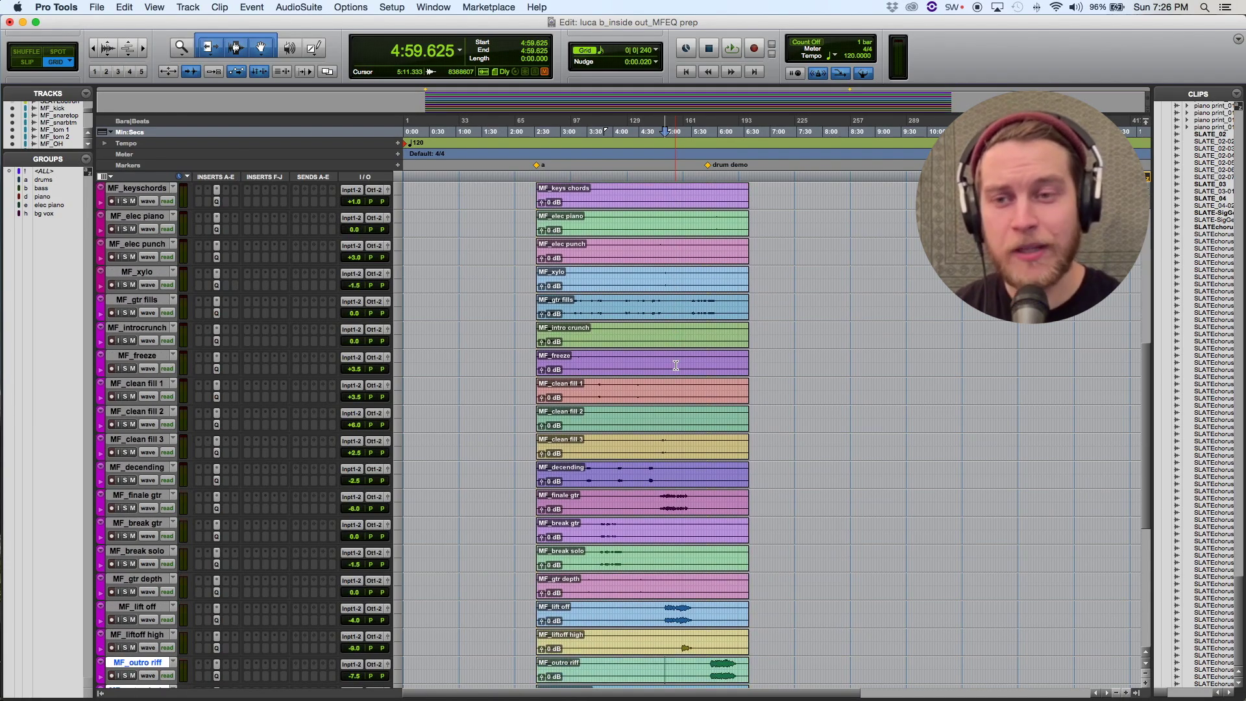
pyautogui.scroll(2, 675, 365)
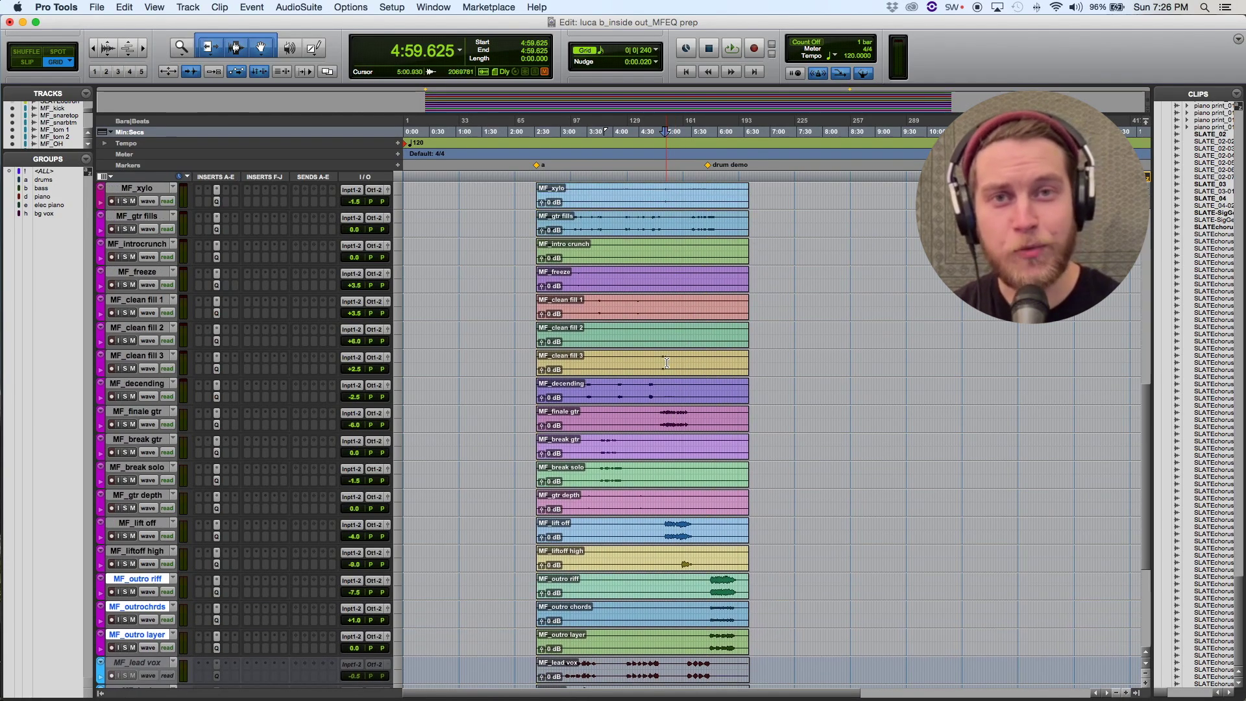
# Step: Highlight the clips from MF_gtr fills through the outro tracks and those of the vocal tracks, clearing each selection
pyautogui.moveTo(504, 219); pyautogui.dragTo(792, 667)
pyautogui.scroll(1, 509, 213)
pyautogui.click(751, 530)
pyautogui.scroll(-9, 753, 526)
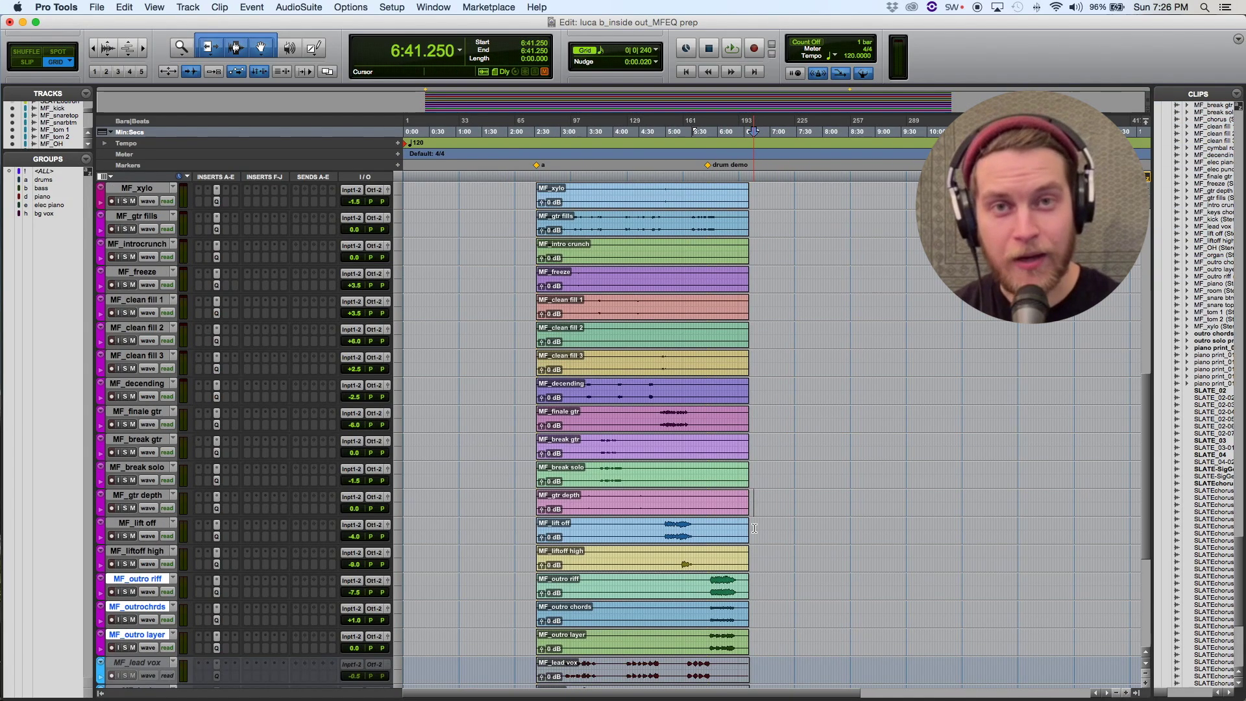
pyautogui.moveTo(770, 467); pyautogui.dragTo(500, 556)
pyautogui.click(529, 498)
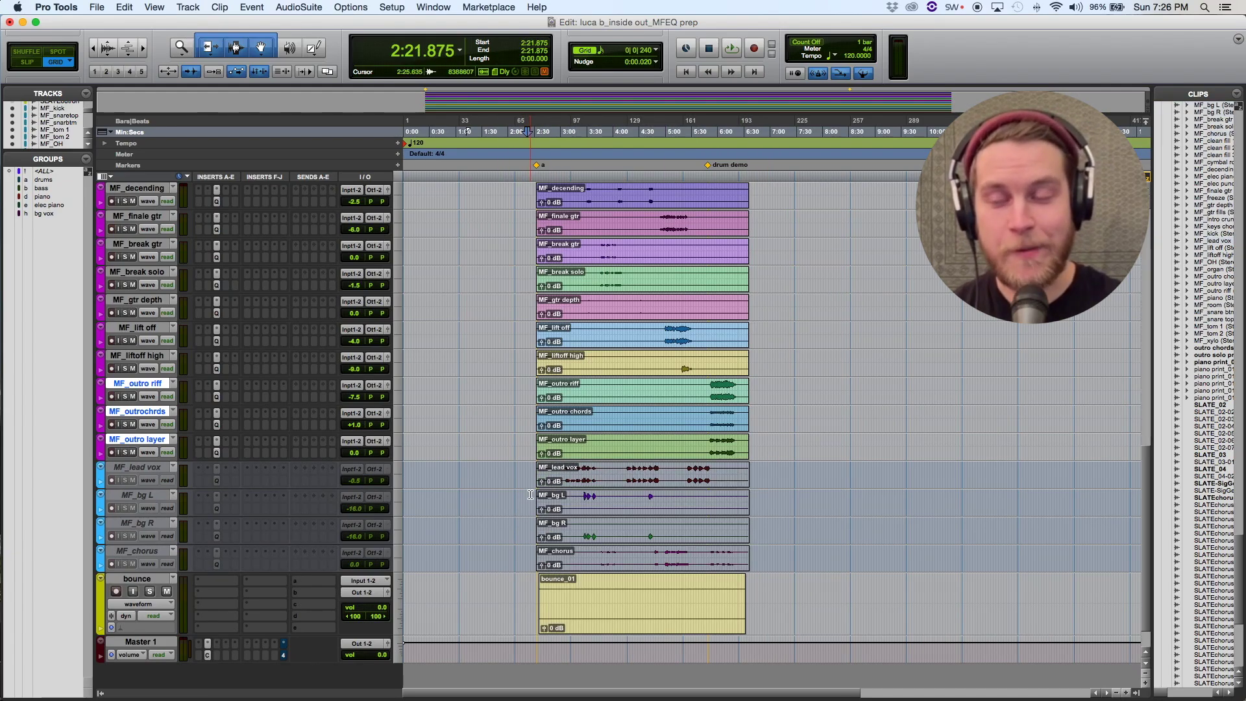
pyautogui.scroll(-1, 530, 495)
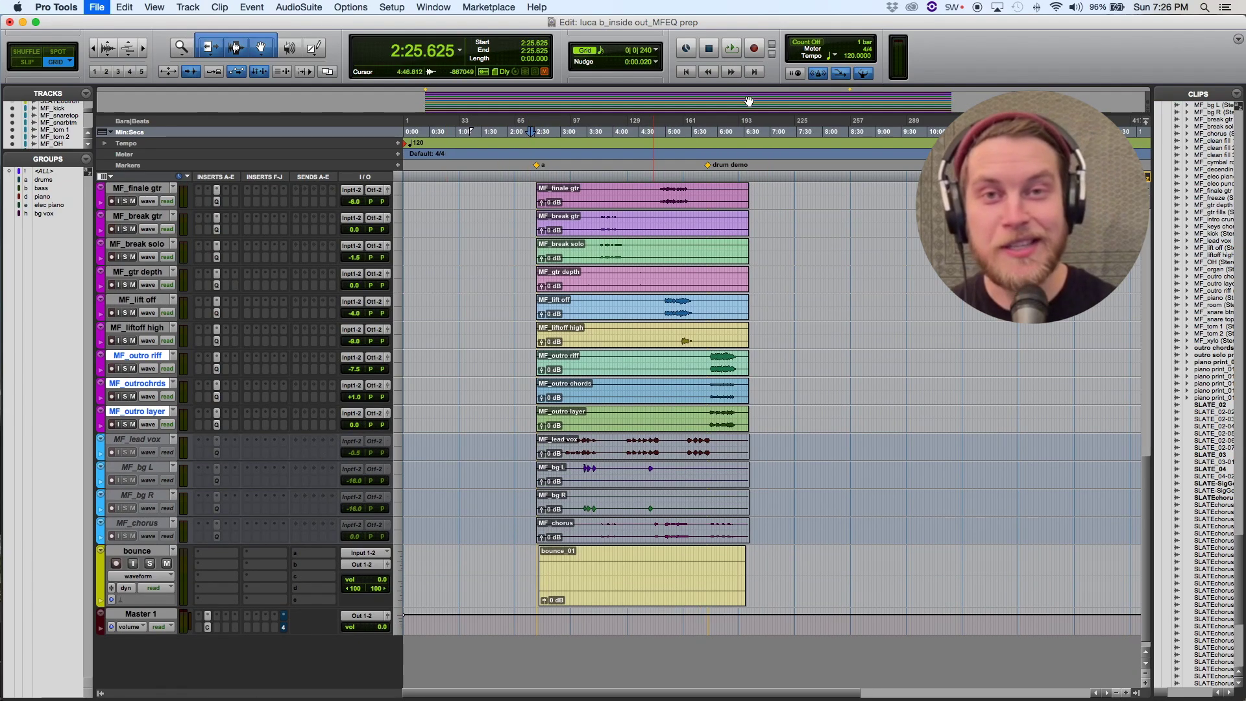